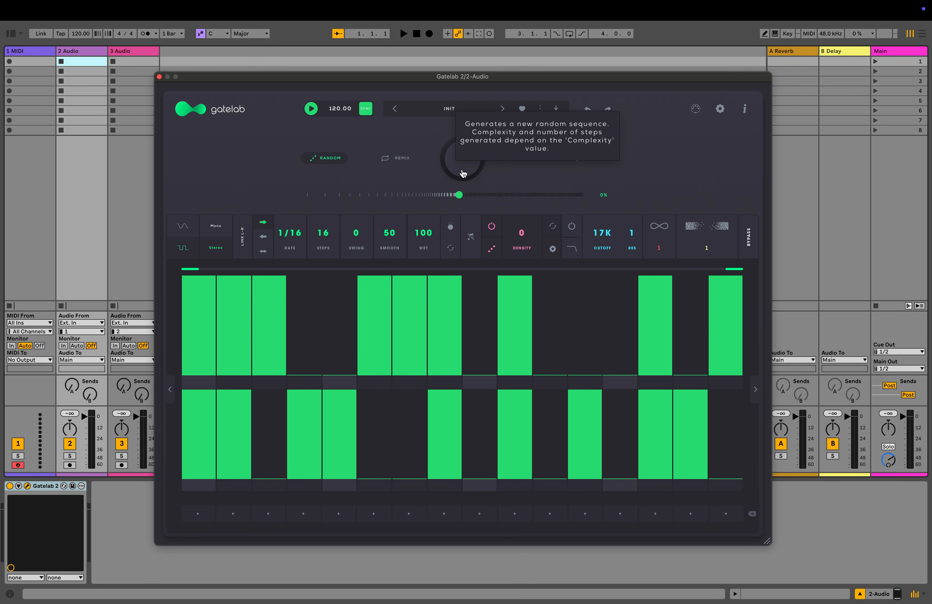
Step: Set the sequence complexity to 43% and generate two new random sequences
{"action": "left_click_drag", "start_coordinate": [459, 198], "coordinate": [427, 199]}
{"action": "left_click", "coordinate": [458, 173]}
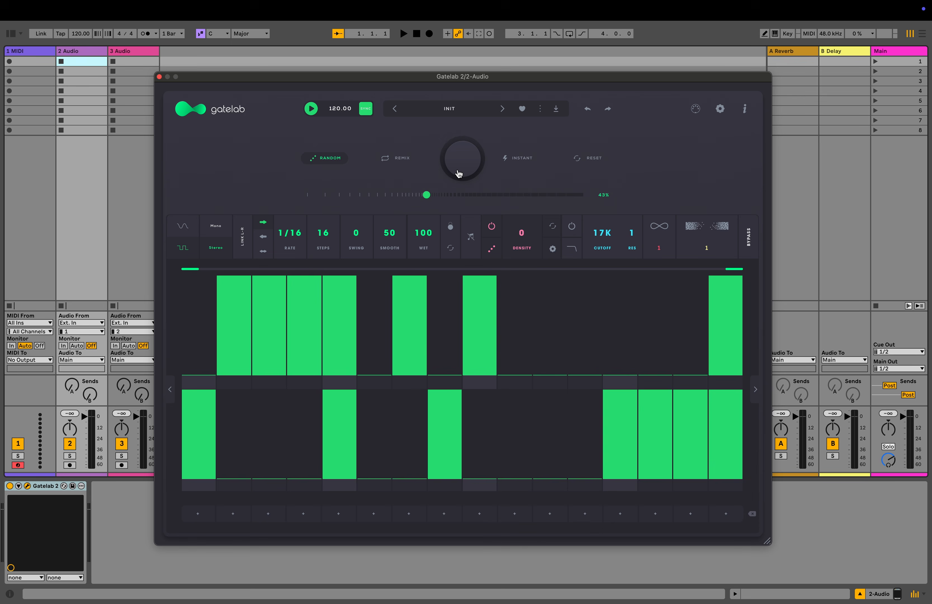
{"action": "left_click", "coordinate": [462, 170]}
Step: Generate new random sequences at 71% complexity and at 58% complexity
{"action": "left_click_drag", "start_coordinate": [426, 195], "coordinate": [505, 197]}
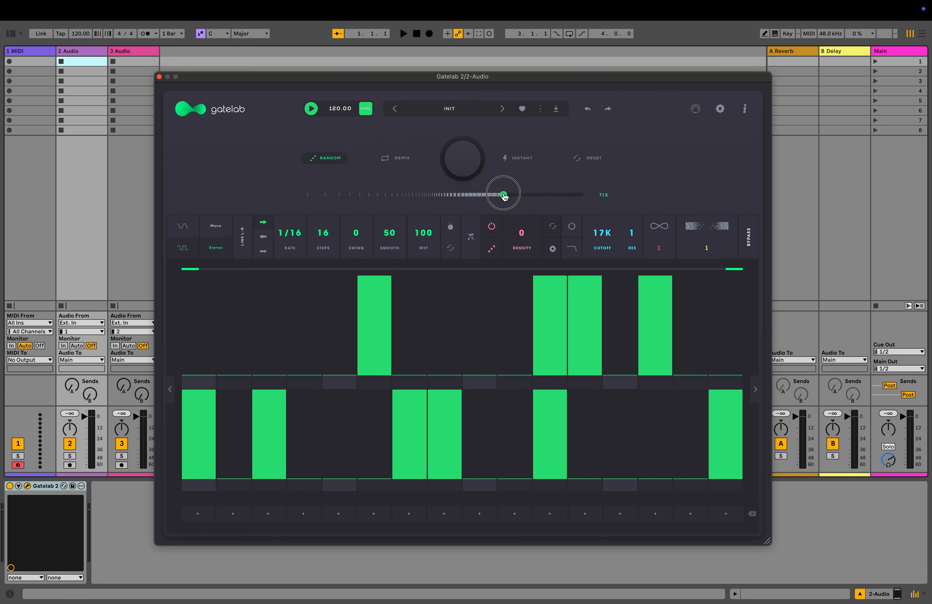
{"action": "left_click", "coordinate": [472, 164]}
{"action": "left_click", "coordinate": [472, 164]}
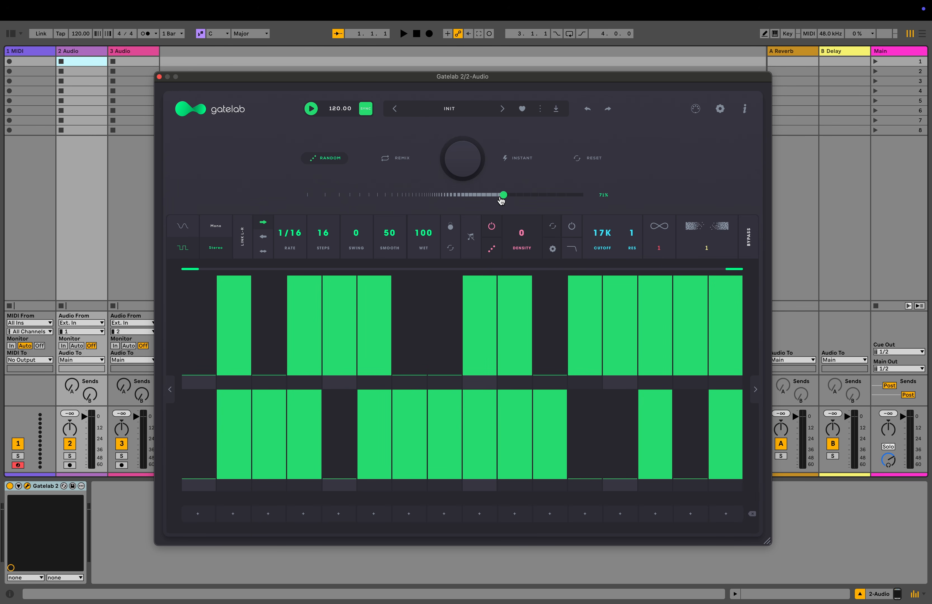
{"action": "left_click_drag", "start_coordinate": [505, 200], "coordinate": [469, 202]}
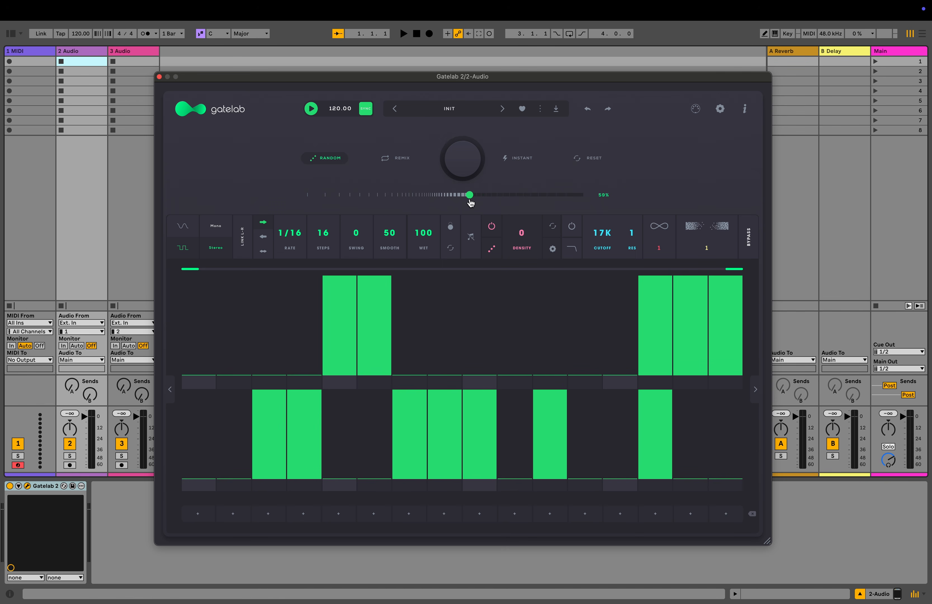
{"action": "left_click", "coordinate": [468, 168]}
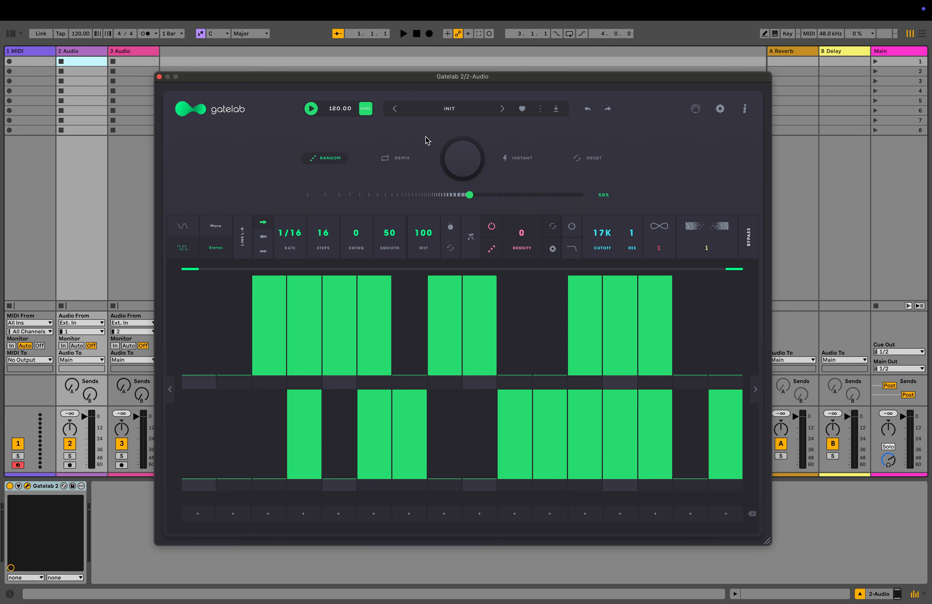
Step: Switch the generator to Remix mode and remix the current sequence three times
{"action": "left_click", "coordinate": [394, 164]}
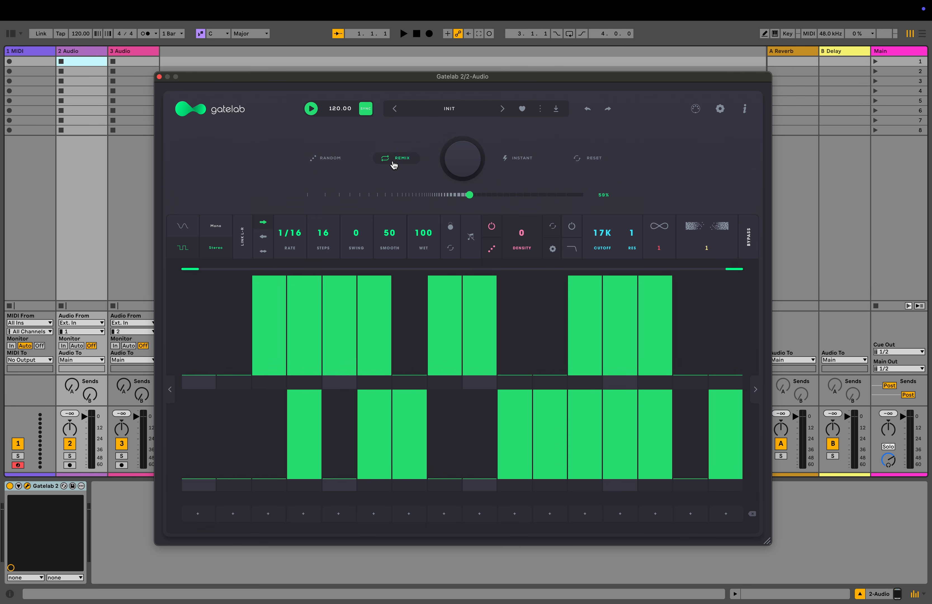
{"action": "left_click", "coordinate": [463, 172]}
{"action": "left_click", "coordinate": [463, 171]}
{"action": "left_click", "coordinate": [462, 172]}
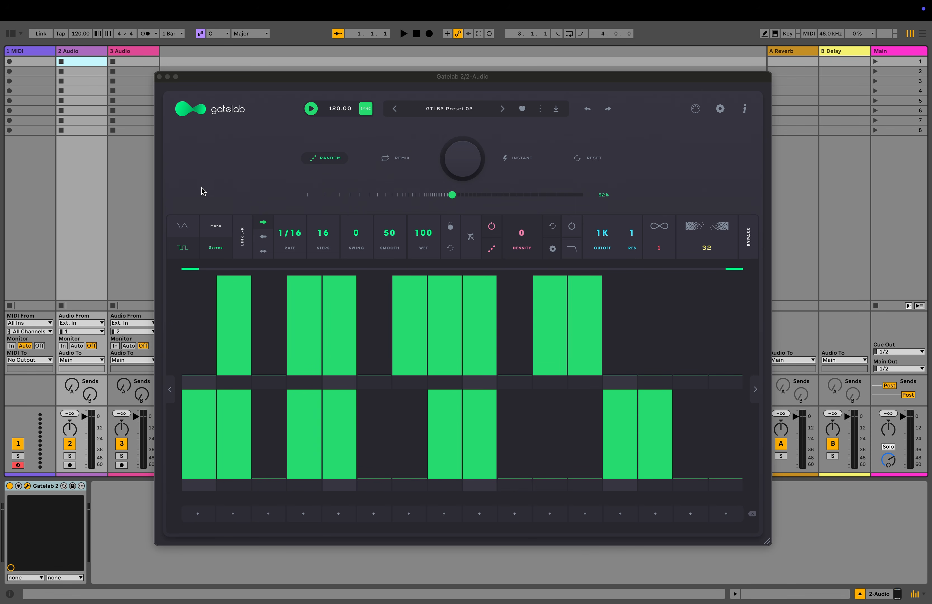
Step: Switch the sequencer to the sine wave mode and generate random sequences with varying step levels
{"action": "left_click", "coordinate": [457, 164]}
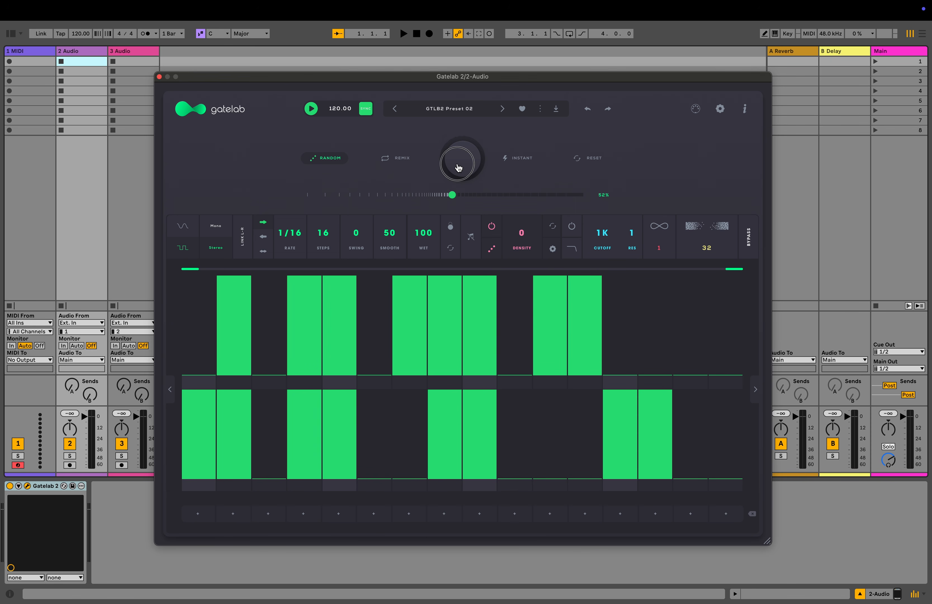
{"action": "left_click", "coordinate": [186, 227]}
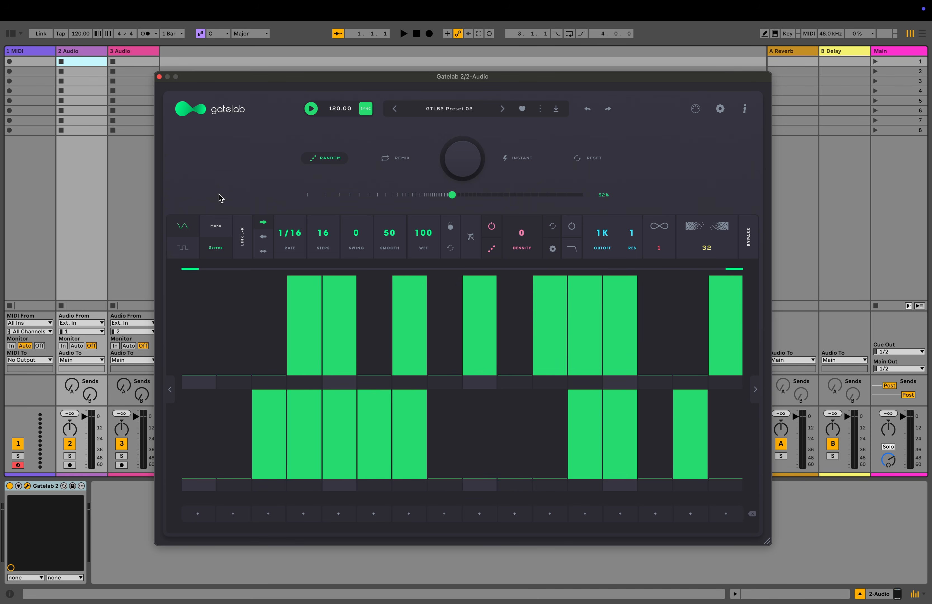
{"action": "left_click", "coordinate": [462, 173]}
{"action": "left_click", "coordinate": [463, 174]}
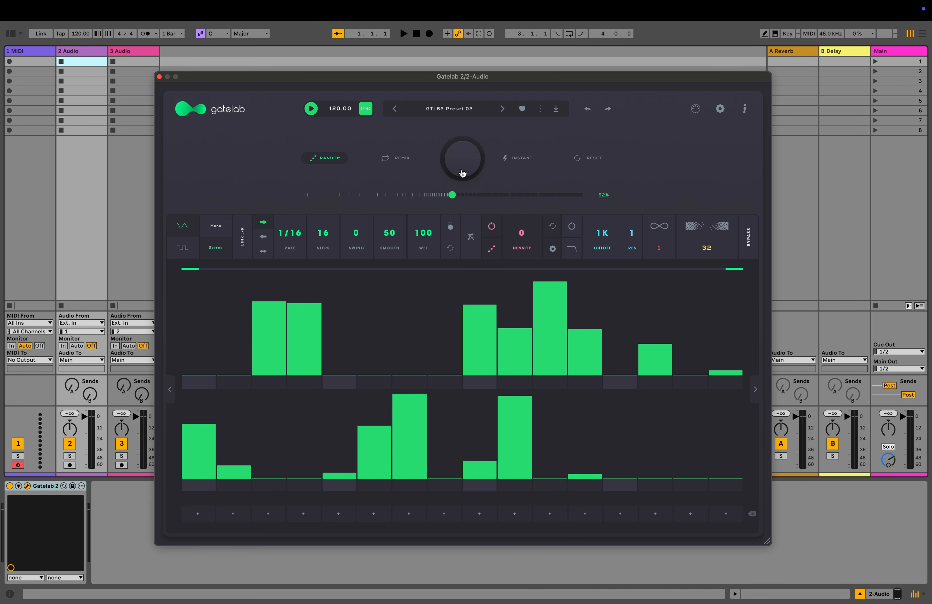
{"action": "left_click", "coordinate": [462, 173]}
{"action": "left_click", "coordinate": [462, 172]}
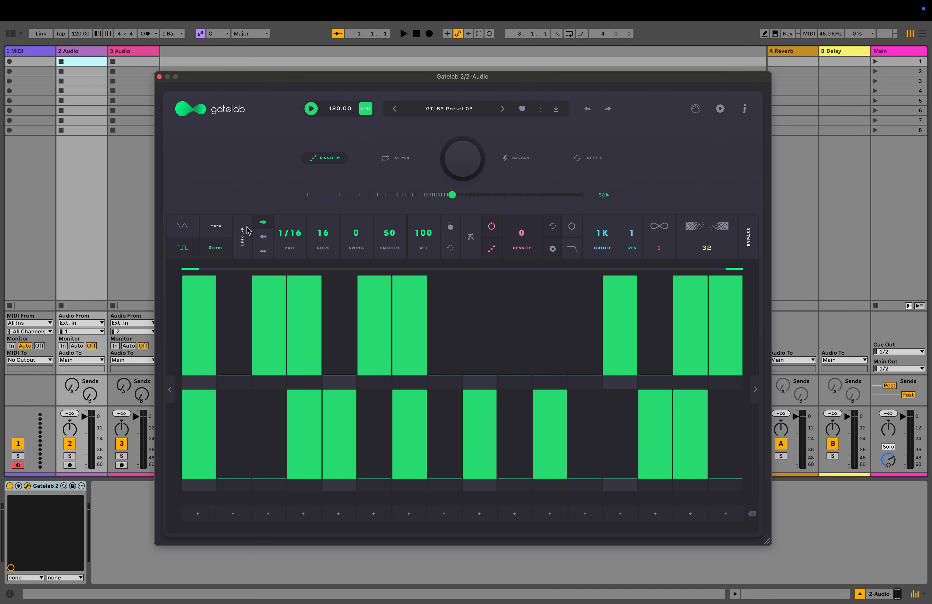
Step: With the left and right channels linked, activate steps 5, 6, 8 and 9 and draw levels across steps 8 to 12
{"action": "left_click", "coordinate": [339, 313]}
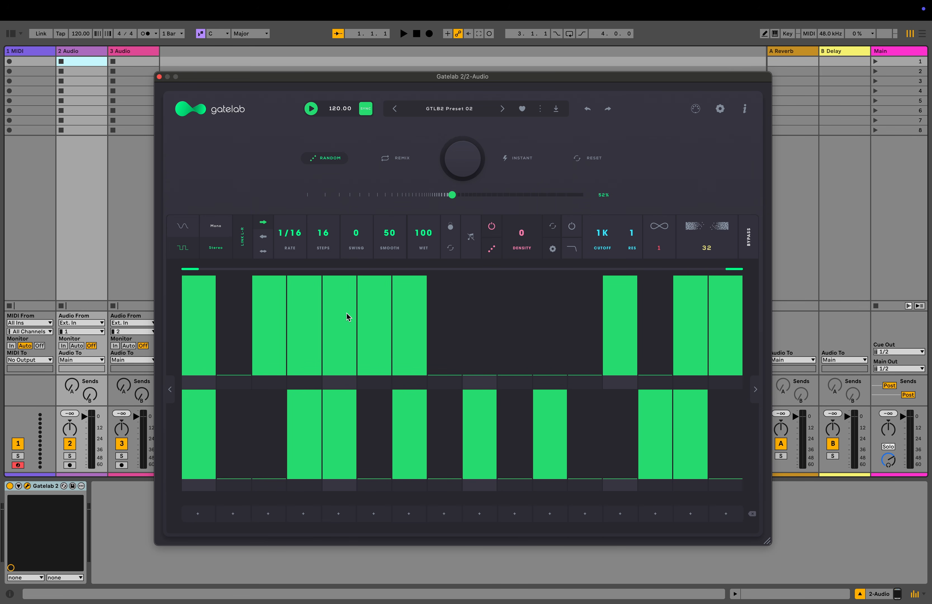
{"action": "left_click", "coordinate": [373, 401]}
{"action": "left_click", "coordinate": [445, 340]}
{"action": "left_click", "coordinate": [473, 338]}
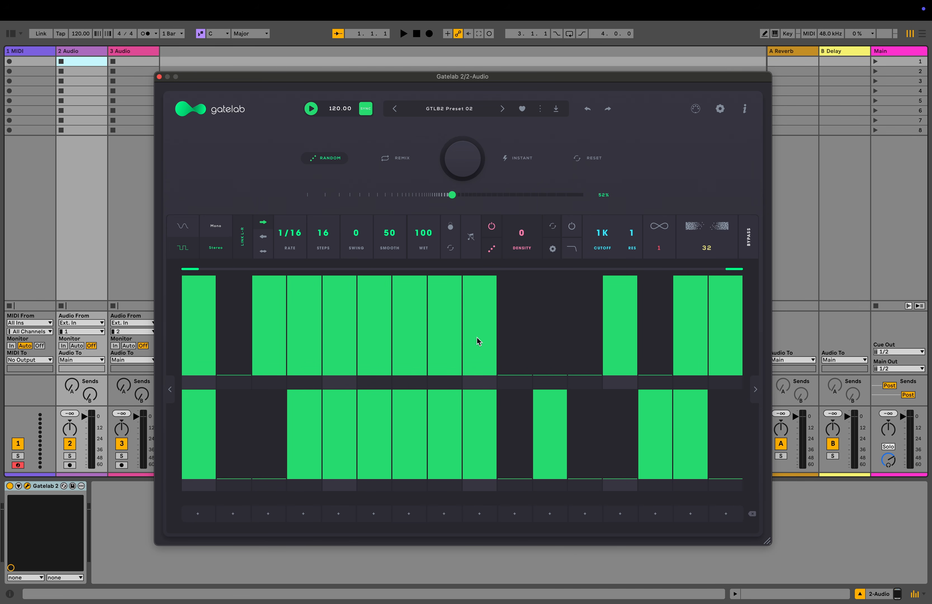
{"action": "left_click_drag", "start_coordinate": [447, 308], "coordinate": [593, 343]}
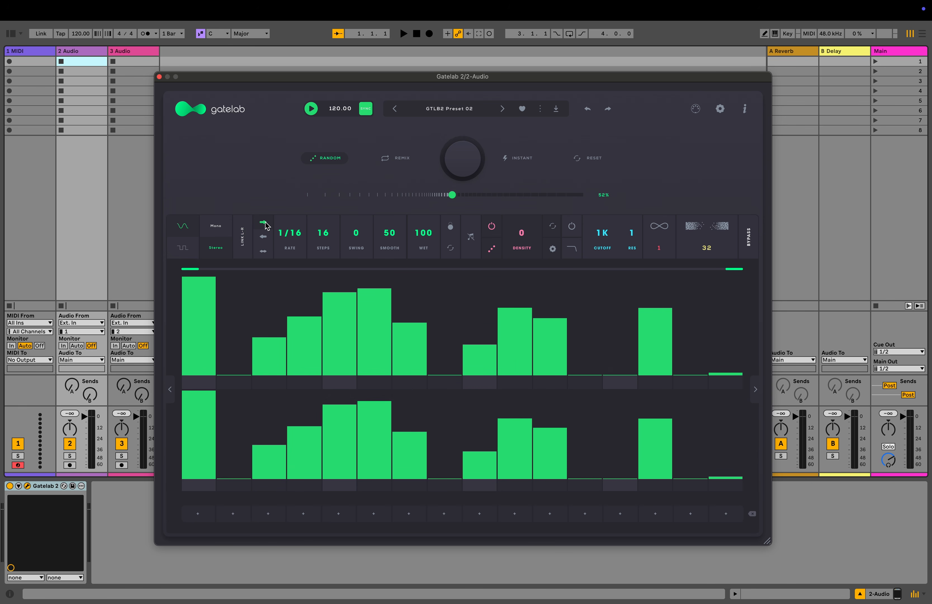
Step: Try the backward and back-and-forth playback directions and restore forward playback
{"action": "left_click", "coordinate": [264, 238]}
{"action": "left_click", "coordinate": [263, 252]}
{"action": "left_click", "coordinate": [264, 223]}
Step: Try other rates and a length of 13 steps, and restore the sequence to 16 steps
{"action": "mouse_move", "coordinate": [297, 238]}
{"action": "left_mouse_down"}
{"action": "mouse_move", "coordinate": [292, 202]}
{"action": "mouse_move", "coordinate": [298, 237]}
{"action": "left_mouse_up"}
{"action": "mouse_move", "coordinate": [327, 236]}
{"action": "left_mouse_down"}
{"action": "mouse_move", "coordinate": [326, 250]}
{"action": "mouse_move", "coordinate": [328, 238]}
{"action": "left_mouse_up"}
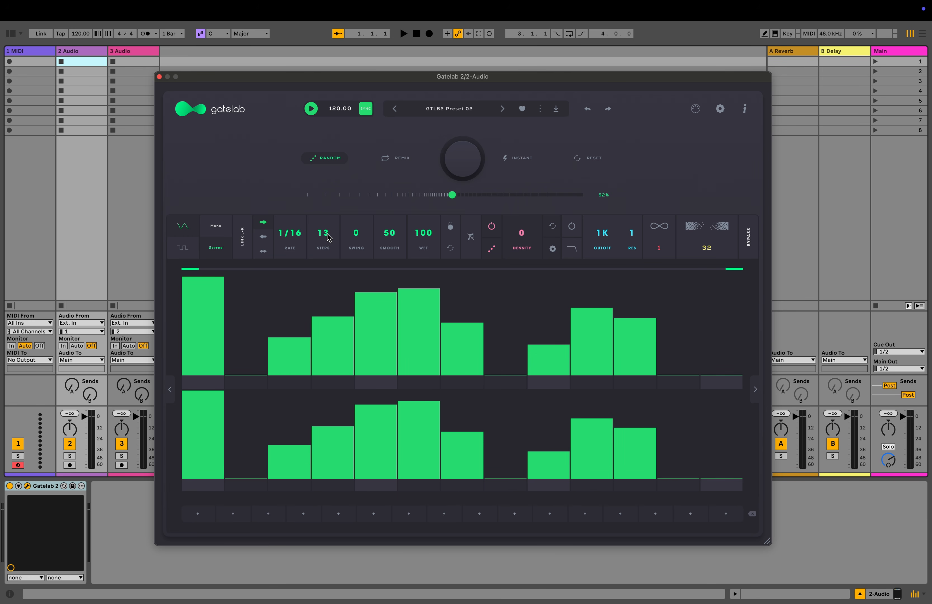
{"action": "double_click", "coordinate": [328, 234]}
{"action": "type", "text": "16"}
{"action": "key", "text": "Return"}
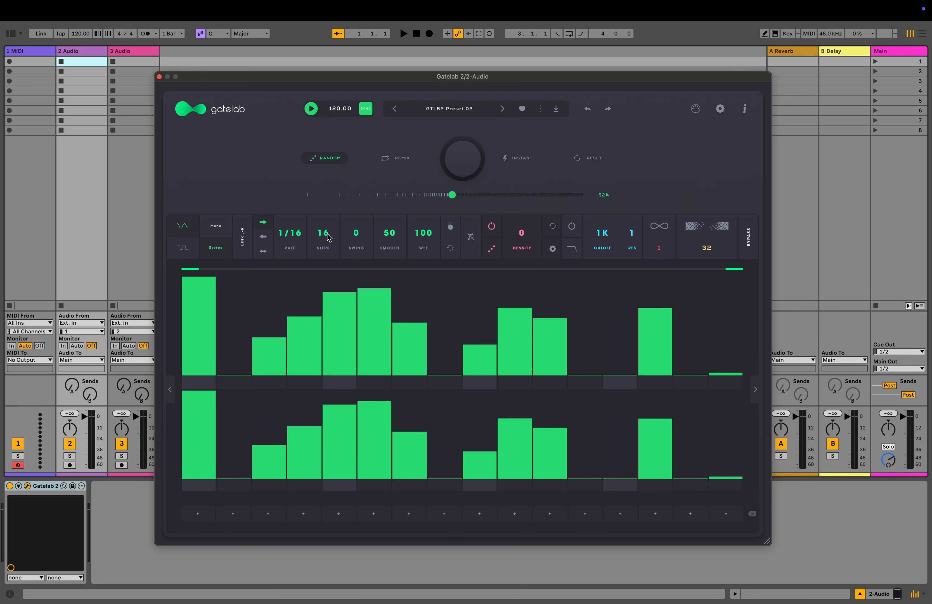
Step: Try different Swing, Smooth and Wet amounts for the sequence
{"action": "mouse_move", "coordinate": [358, 235]}
{"action": "left_mouse_down"}
{"action": "mouse_move", "coordinate": [358, 169]}
{"action": "mouse_move", "coordinate": [358, 240]}
{"action": "left_mouse_up"}
{"action": "mouse_move", "coordinate": [395, 237]}
{"action": "left_mouse_down"}
{"action": "mouse_move", "coordinate": [394, 264]}
{"action": "mouse_move", "coordinate": [402, 172]}
{"action": "mouse_move", "coordinate": [395, 234]}
{"action": "left_mouse_up"}
{"action": "left_click_drag", "start_coordinate": [434, 240], "coordinate": [441, 193]}
Step: Lock steps 5, 6 and 7 of the left channel and generate three random sequences around them
{"action": "left_click", "coordinate": [452, 229]}
{"action": "left_click", "coordinate": [452, 230]}
{"action": "left_click", "coordinate": [375, 326]}
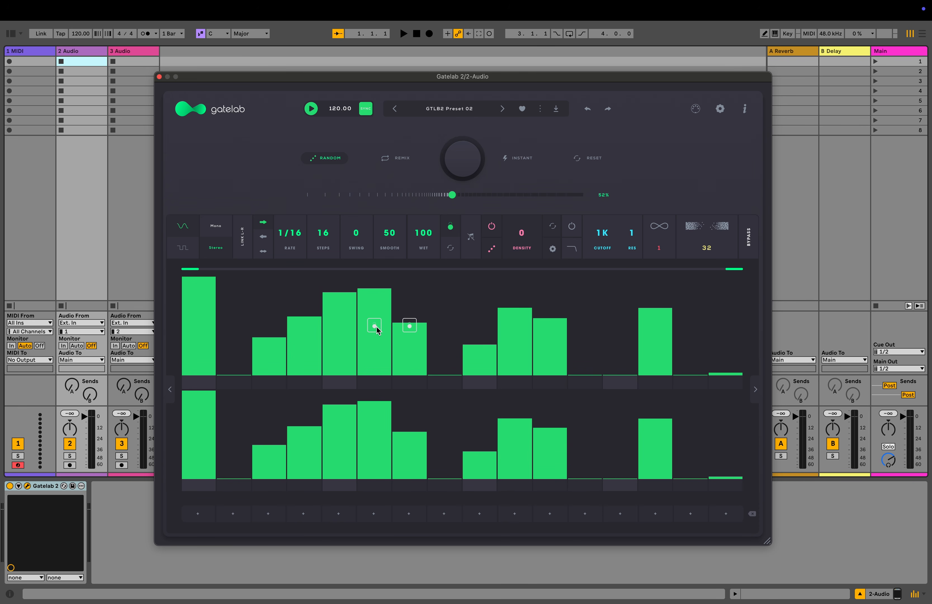
{"action": "left_click", "coordinate": [463, 164]}
{"action": "left_click", "coordinate": [464, 167]}
{"action": "left_click", "coordinate": [463, 166]}
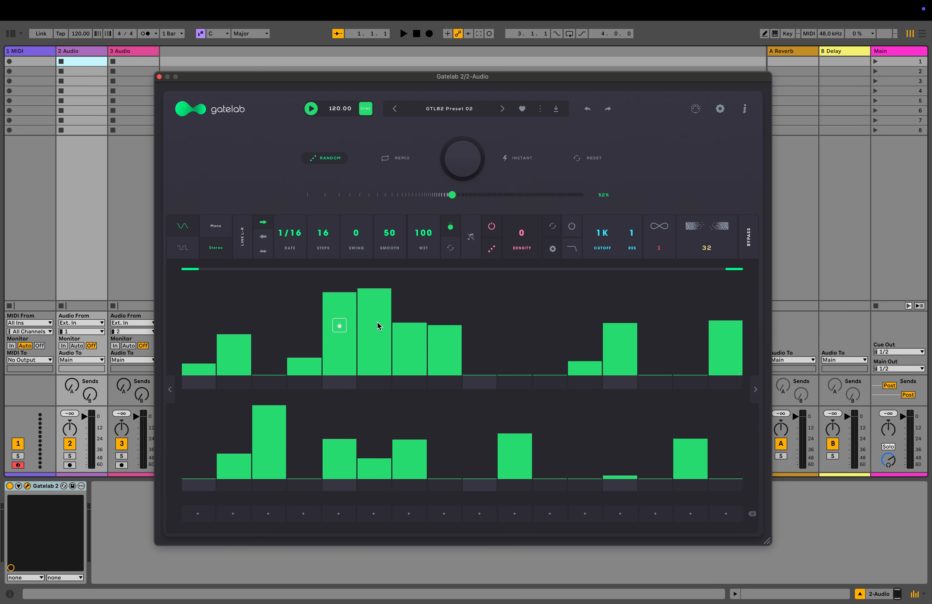
Step: Reset the step locks and toggle the plugin's Bypass on and off
{"action": "left_click", "coordinate": [452, 251]}
{"action": "left_click", "coordinate": [473, 236]}
{"action": "left_click", "coordinate": [473, 236]}
{"action": "left_click", "coordinate": [753, 232]}
{"action": "left_click", "coordinate": [753, 232]}
Step: Set the Density to 2 and randomize the step subdivisions several times
{"action": "left_click_drag", "start_coordinate": [521, 240], "coordinate": [521, 218]}
{"action": "left_click", "coordinate": [494, 256]}
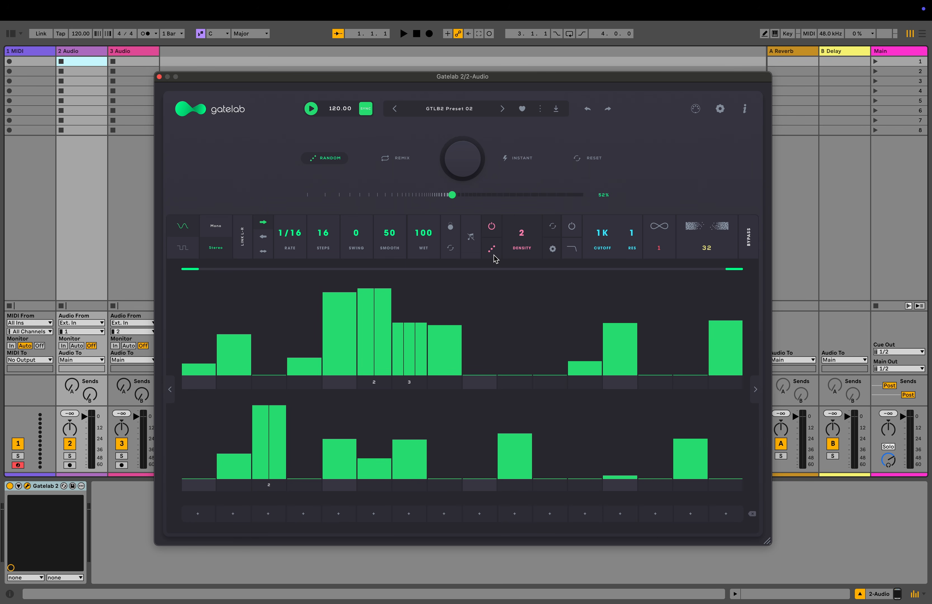
{"action": "left_click", "coordinate": [494, 255]}
{"action": "left_click", "coordinate": [494, 256]}
{"action": "left_click", "coordinate": [494, 256]}
{"action": "left_click", "coordinate": [494, 255]}
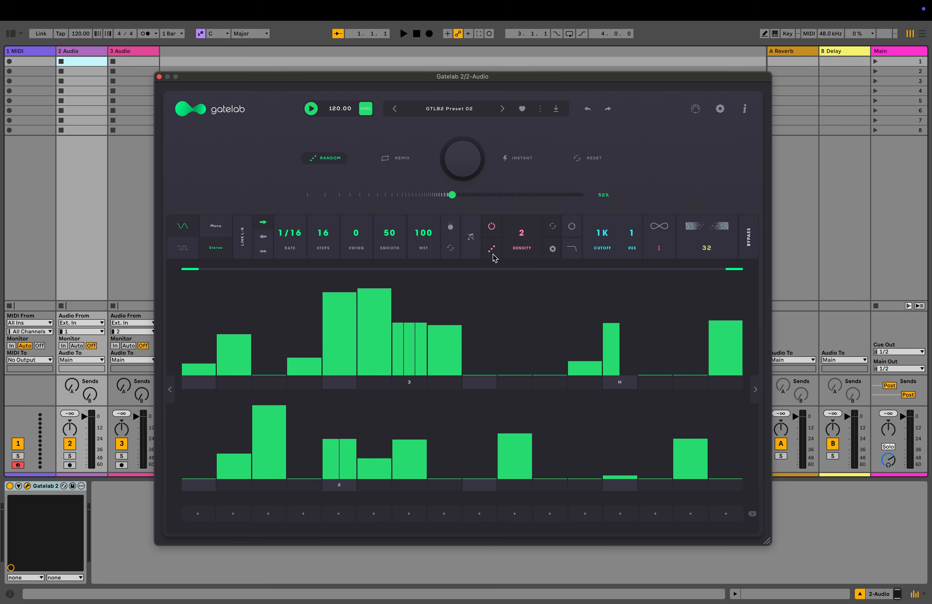
Step: Set the minimum subdivision to 2 in the density settings and clear all step subdivisions
{"action": "left_click", "coordinate": [553, 249]}
{"action": "left_click_drag", "start_coordinate": [505, 281], "coordinate": [510, 210]}
{"action": "left_click", "coordinate": [557, 231]}
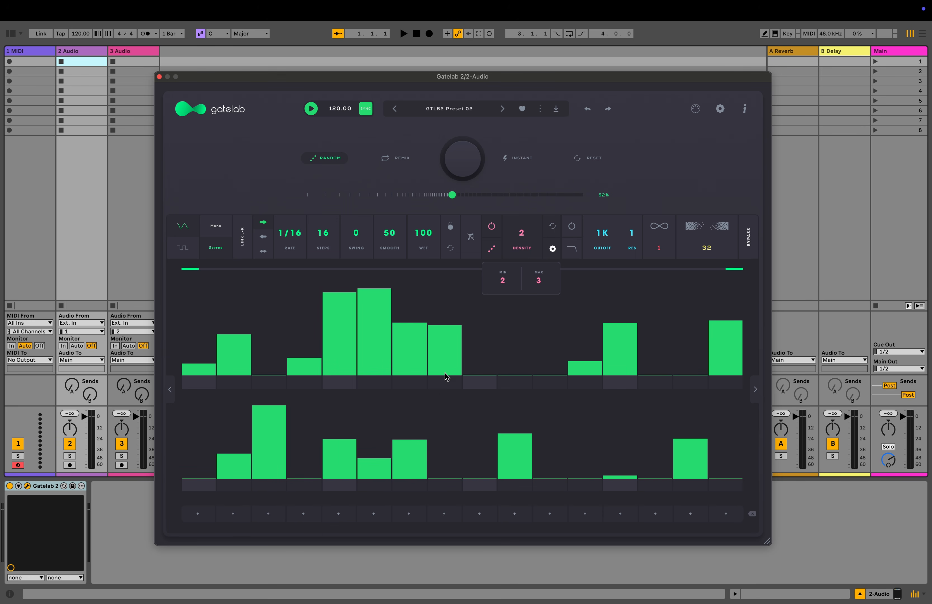
Step: Subdivide step 8 of the left channel into 3 parts and clear the subdivision again
{"action": "left_click", "coordinate": [436, 384]}
{"action": "left_click", "coordinate": [436, 385]}
{"action": "left_click", "coordinate": [436, 386]}
{"action": "left_click", "coordinate": [436, 386]}
{"action": "left_click", "coordinate": [436, 385]}
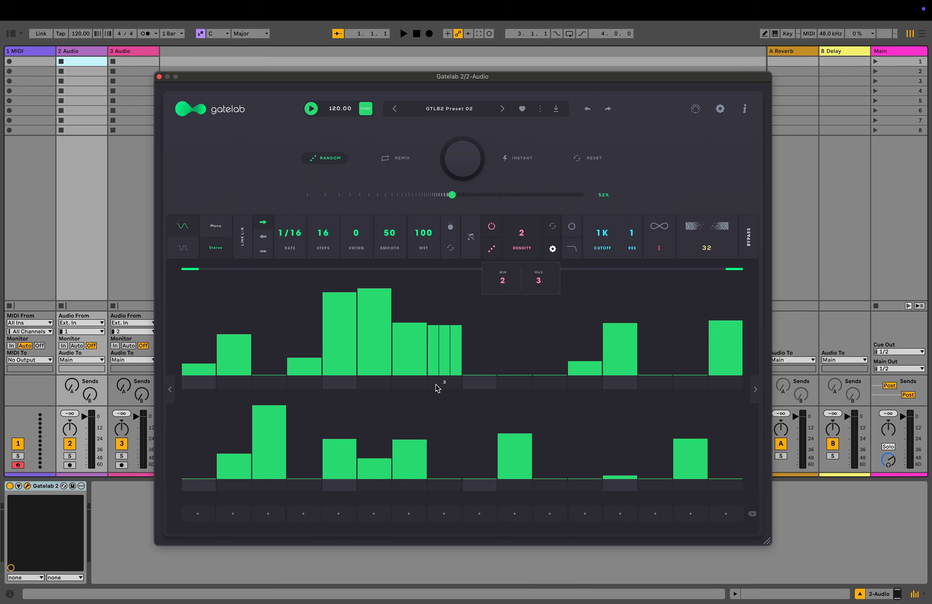
{"action": "left_click", "coordinate": [557, 232]}
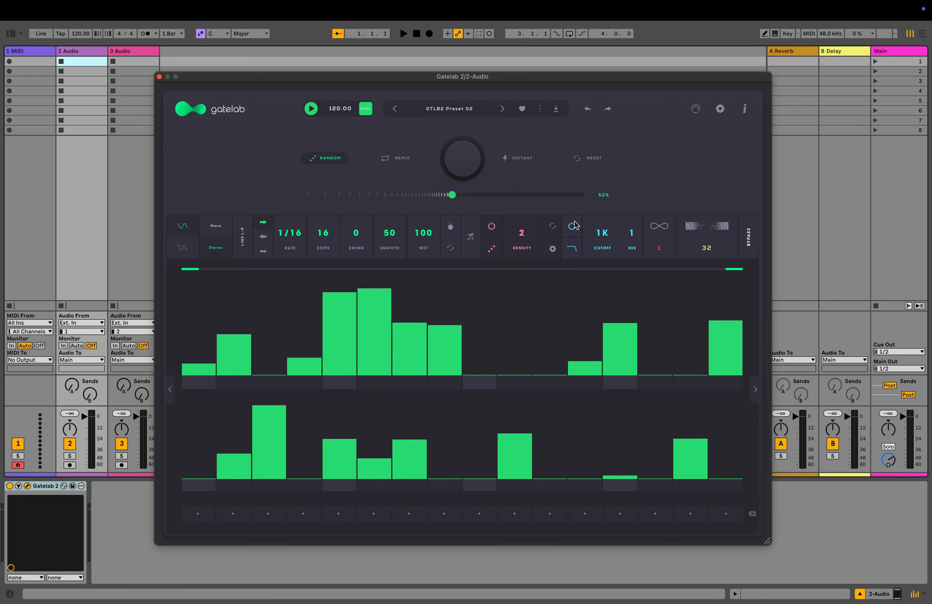
Step: Raise the filter cutoff to 20K, cycle through the filter types and adjust the infinity mode's value
{"action": "left_click_drag", "start_coordinate": [605, 235], "coordinate": [603, 153]}
{"action": "left_click", "coordinate": [574, 250]}
{"action": "left_click", "coordinate": [575, 258]}
{"action": "left_click", "coordinate": [576, 258]}
{"action": "left_click_drag", "start_coordinate": [667, 251], "coordinate": [667, 240]}
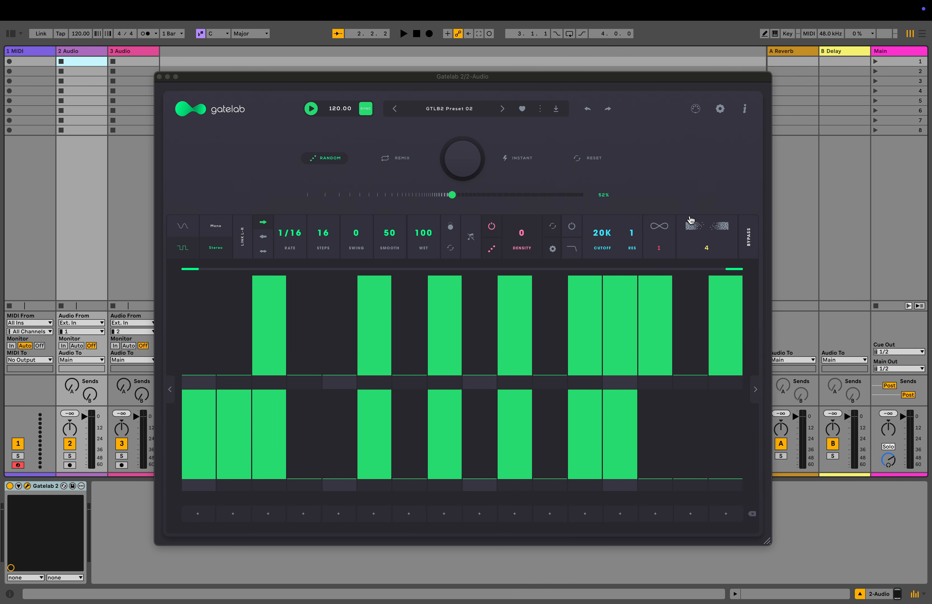
Step: Activate the transition that gradually empties the sequence, with its length at 4, and play it through
{"action": "left_click", "coordinate": [689, 231]}
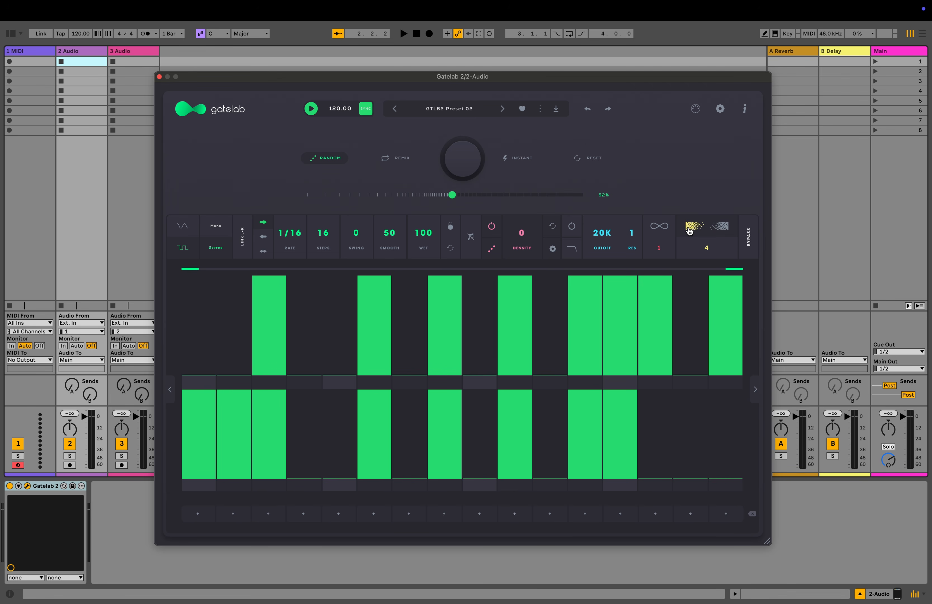
{"action": "key", "text": "space"}
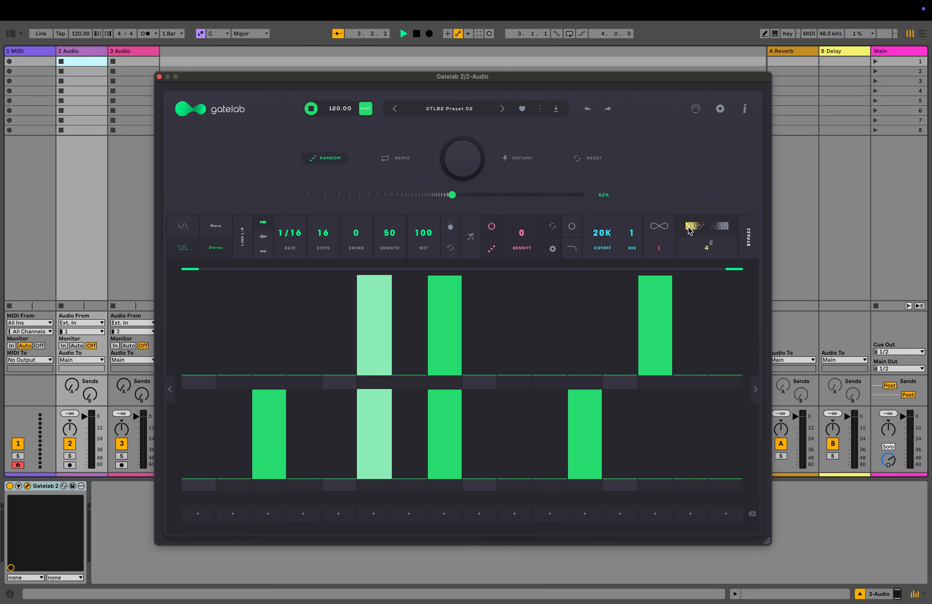
{"action": "key", "text": "space"}
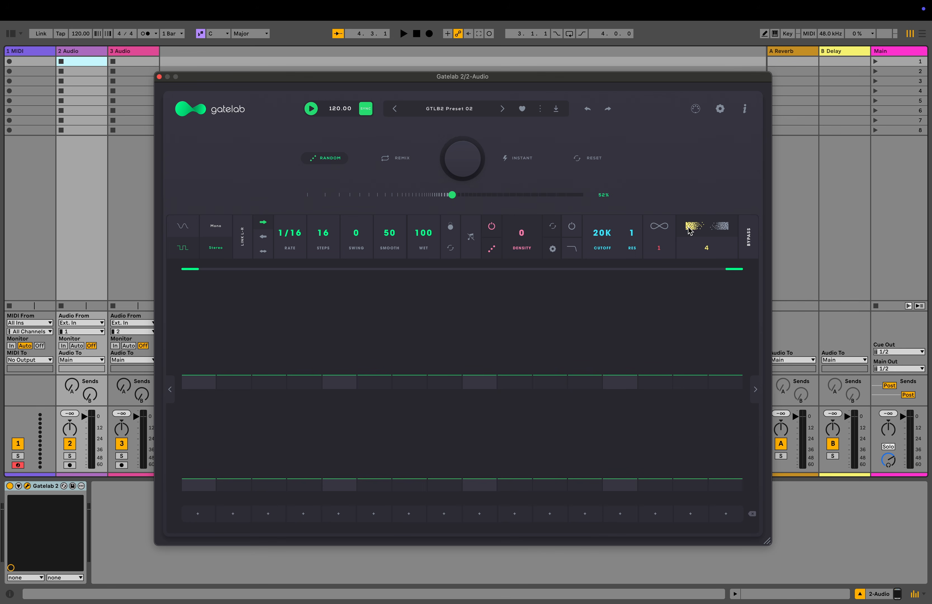
Step: Activate the transition that gradually fills the sequence, with its length at 4, and play it through
{"action": "left_click", "coordinate": [724, 228]}
{"action": "key", "text": "space"}
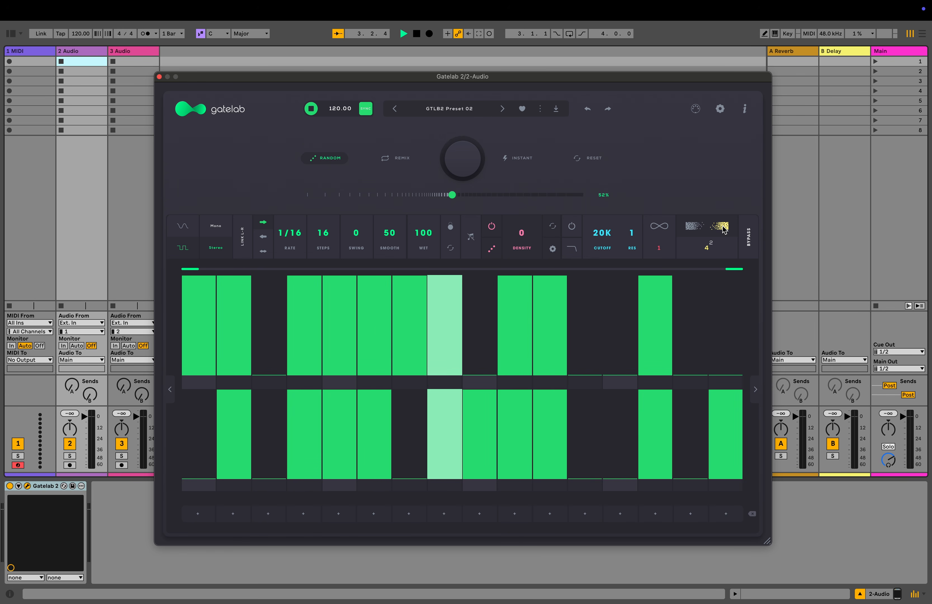
{"action": "key", "text": "space"}
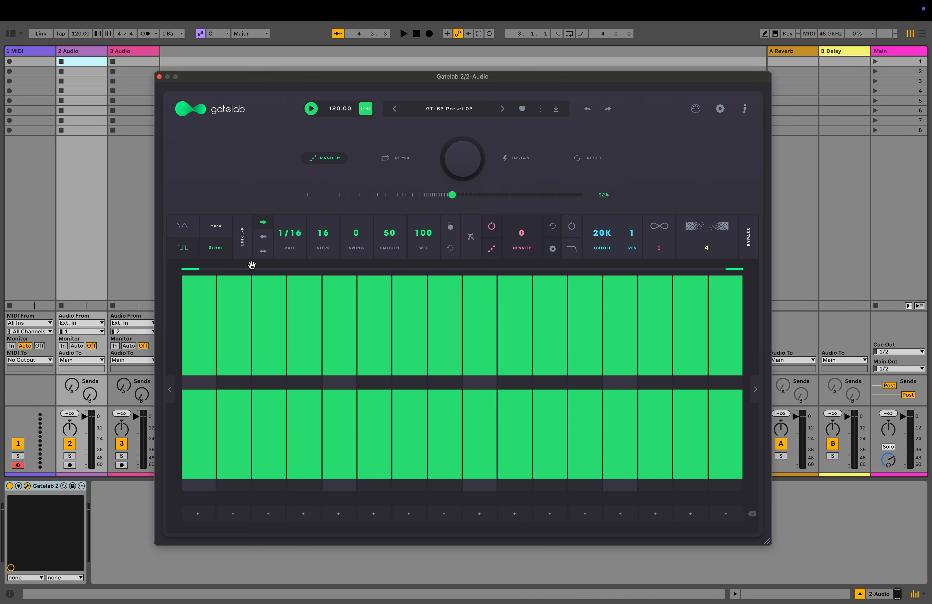
Step: Try adjusting the start of the sequence range and shift the whole pattern forward and backward by several steps
{"action": "mouse_move", "coordinate": [196, 270]}
{"action": "left_mouse_down"}
{"action": "mouse_move", "coordinate": [387, 278]}
{"action": "mouse_move", "coordinate": [190, 276]}
{"action": "left_mouse_up"}
{"action": "left_click", "coordinate": [753, 392]}
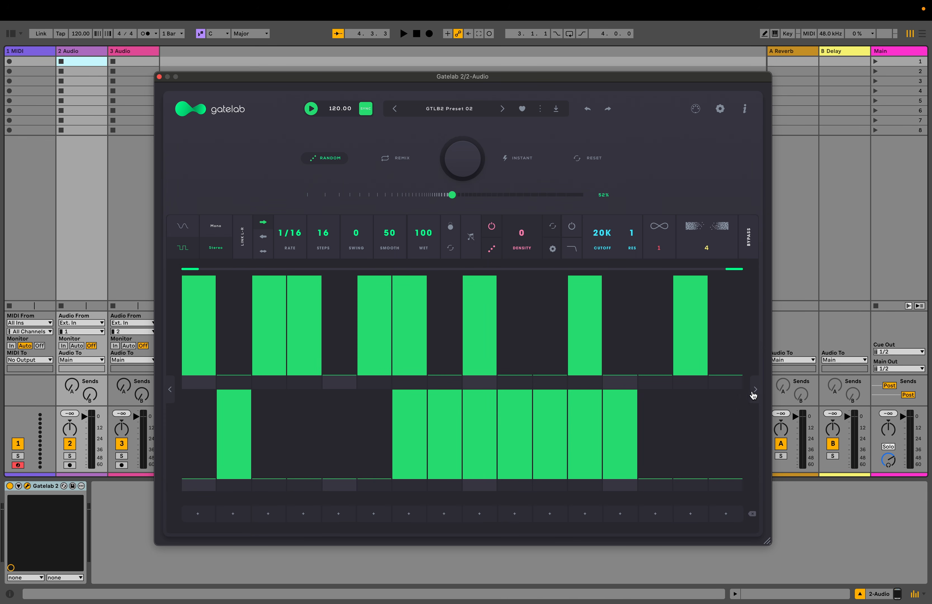
{"action": "left_click", "coordinate": [756, 390]}
{"action": "left_click", "coordinate": [756, 390]}
{"action": "left_click", "coordinate": [755, 391]}
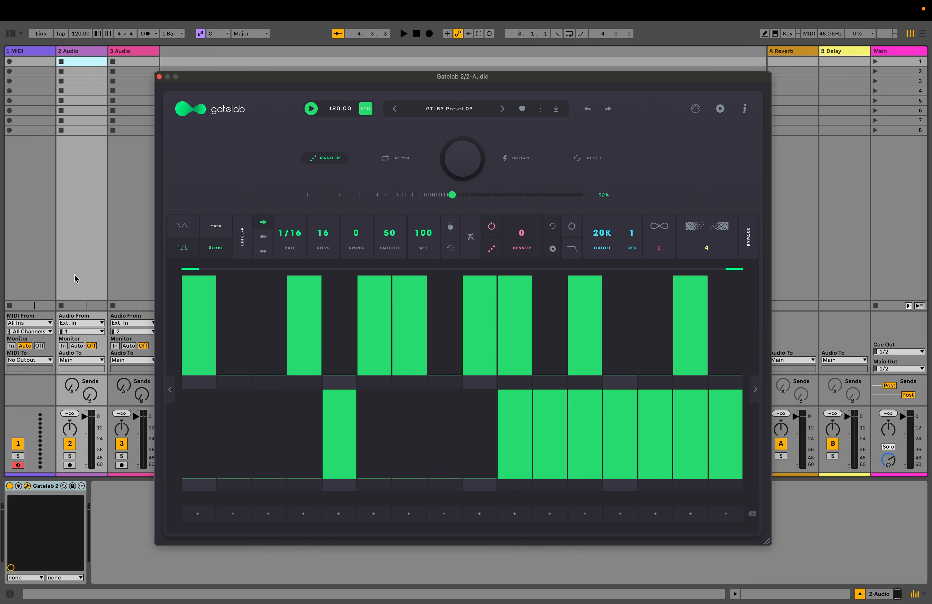
{"action": "left_click", "coordinate": [172, 395]}
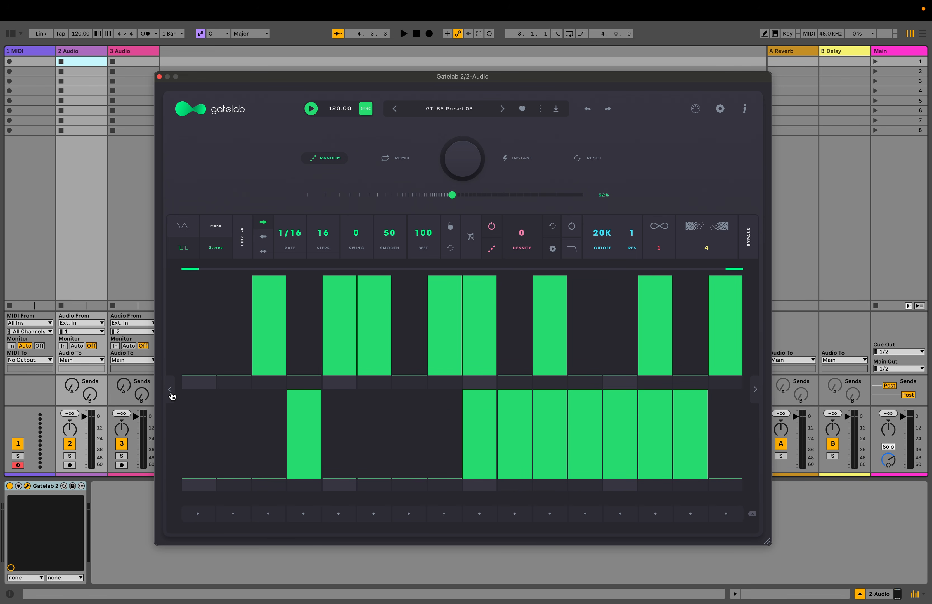
{"action": "left_click", "coordinate": [171, 394]}
{"action": "left_click", "coordinate": [172, 394]}
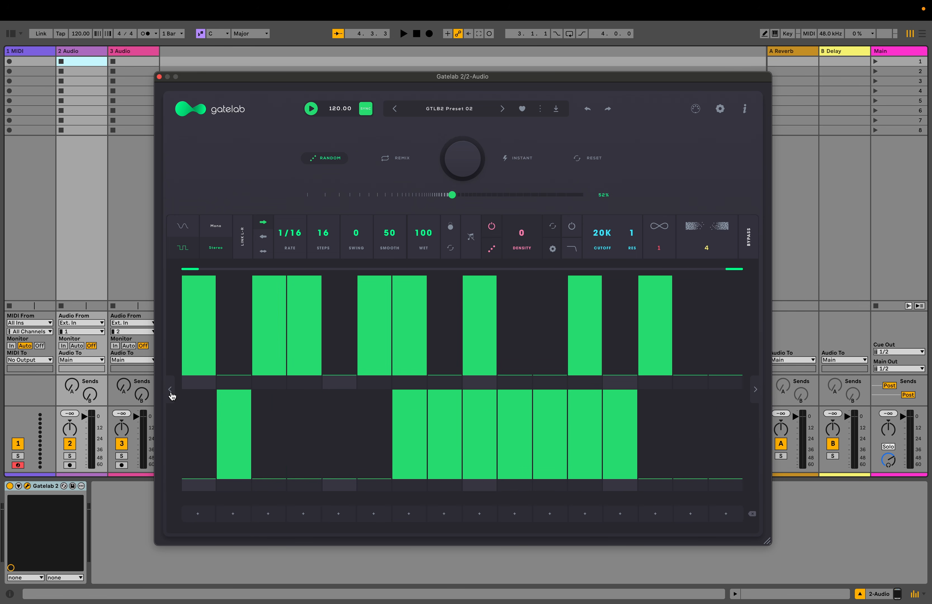
{"action": "left_click", "coordinate": [754, 393]}
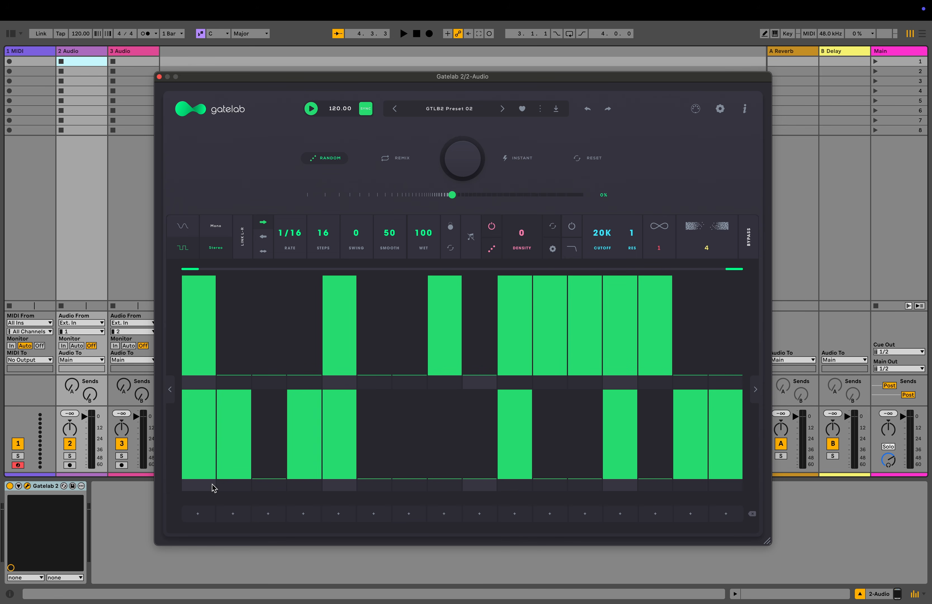
Step: Store three pattern variations in quick presets 1 to 3, switching on extra gate steps between saves, and recall presets 2 and 1
{"action": "left_click", "coordinate": [199, 514]}
{"action": "left_click", "coordinate": [259, 429]}
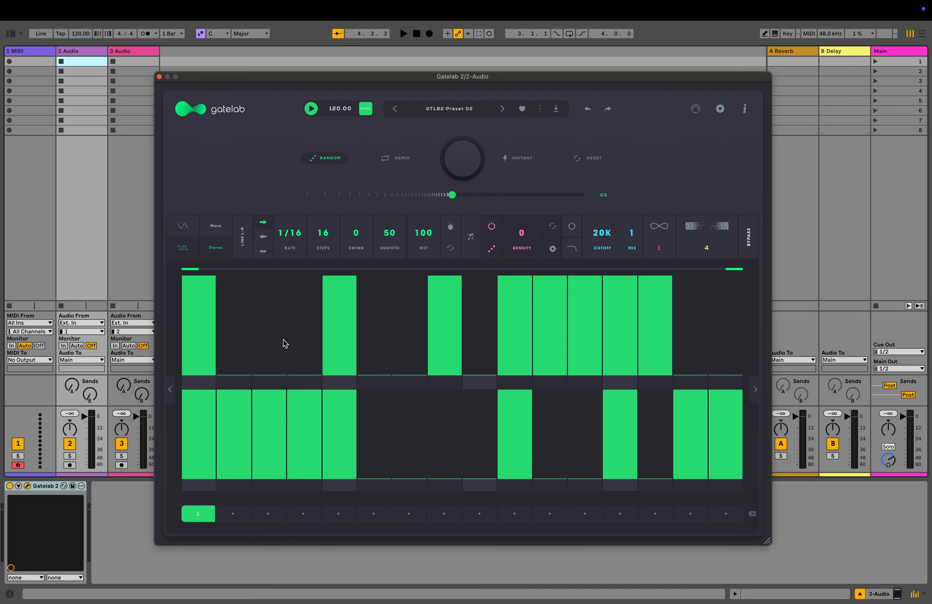
{"action": "left_click", "coordinate": [286, 344]}
{"action": "left_click", "coordinate": [242, 517]}
{"action": "left_click", "coordinate": [370, 347]}
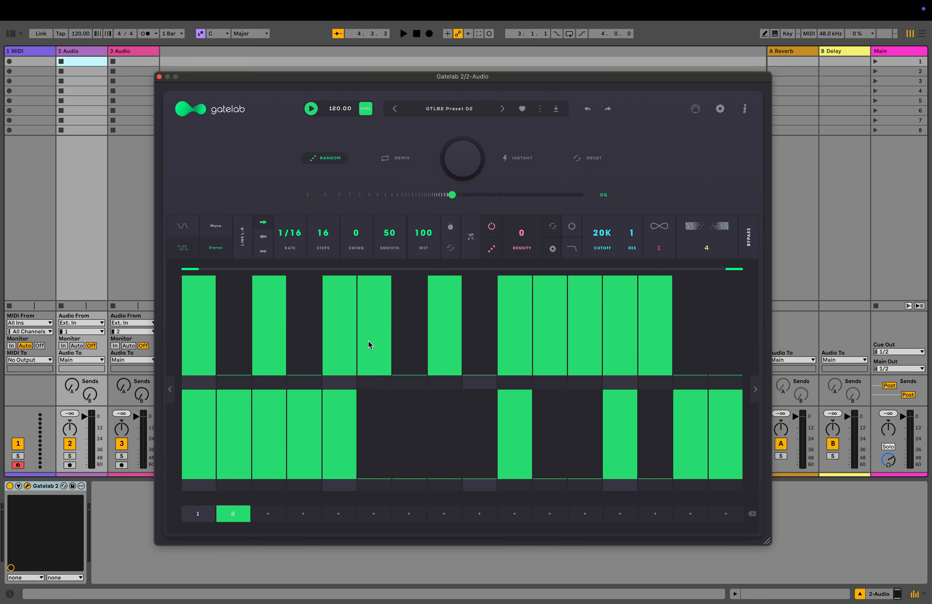
{"action": "left_click", "coordinate": [401, 411]}
{"action": "left_click", "coordinate": [269, 514]}
{"action": "left_click", "coordinate": [236, 516]}
{"action": "left_click", "coordinate": [200, 515]}
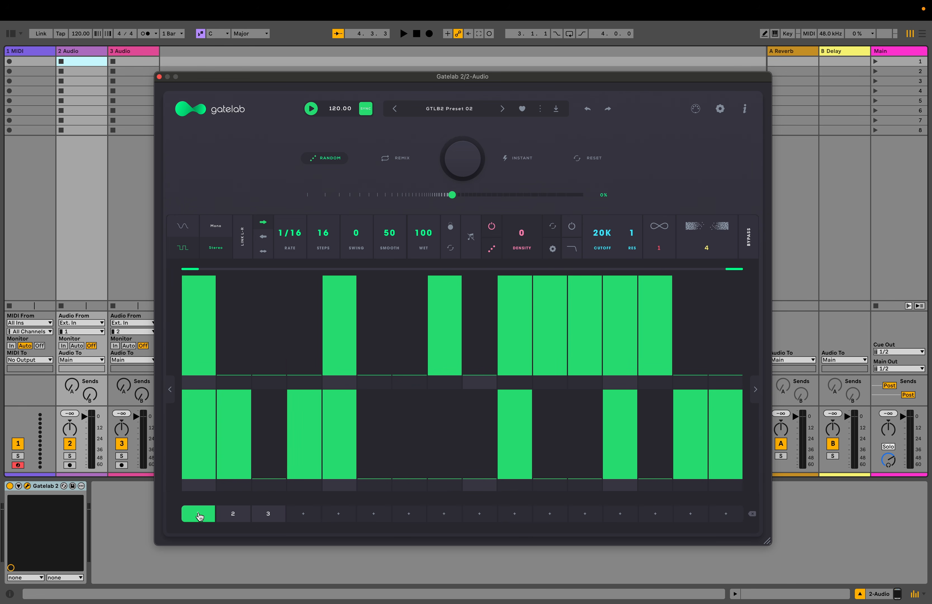
Step: Clear quick preset 3, and clear all the remaining quick presets at once
{"action": "right_click", "coordinate": [269, 517]}
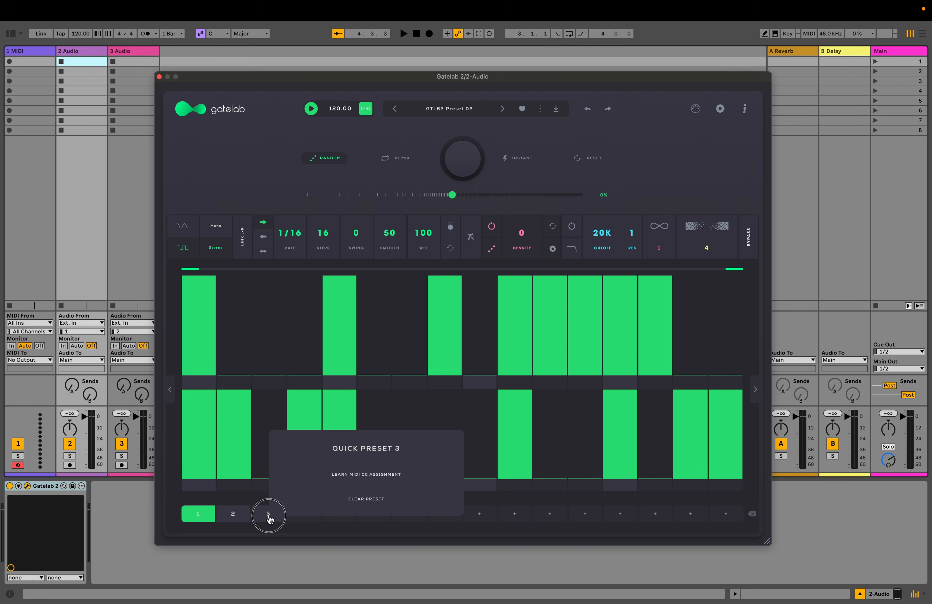
{"action": "left_click", "coordinate": [321, 500]}
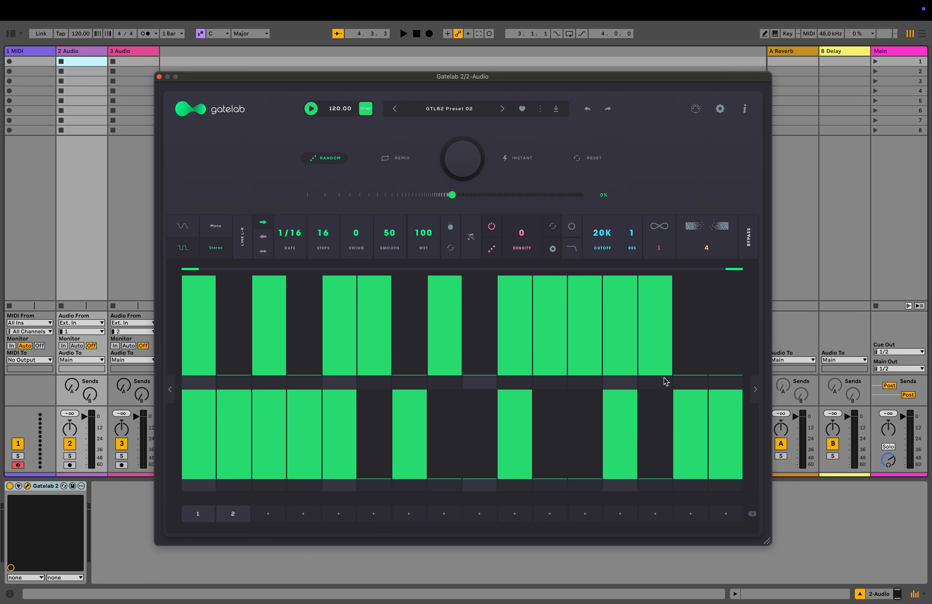
{"action": "left_click", "coordinate": [754, 515]}
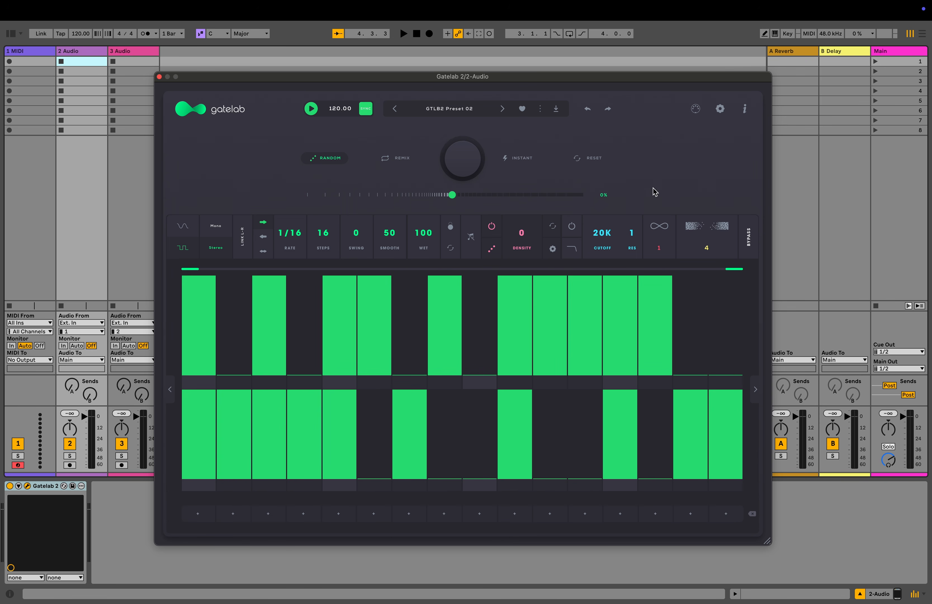
Step: Save the current sequence as a preset under a randomly generated name
{"action": "left_click", "coordinate": [557, 110]}
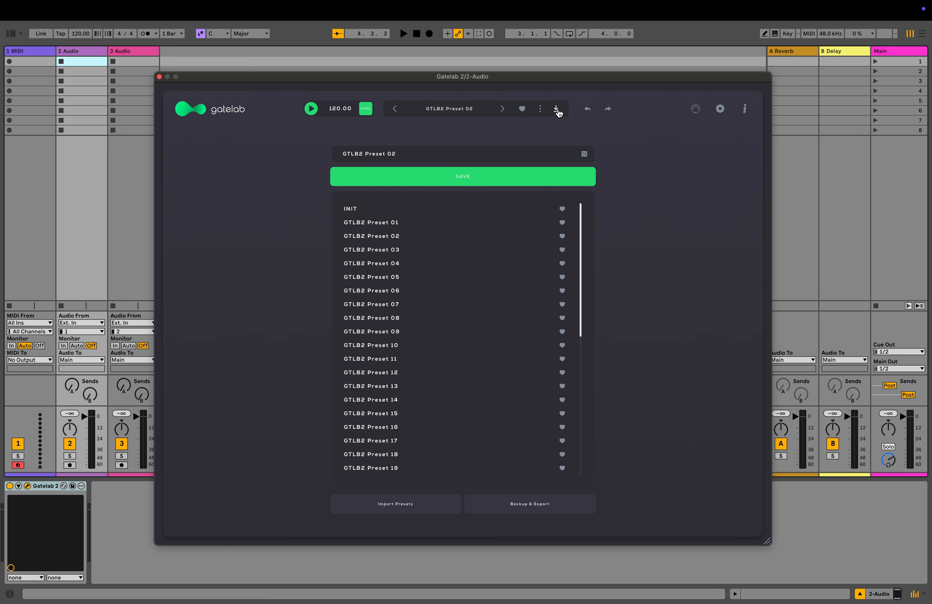
{"action": "left_click", "coordinate": [583, 155]}
{"action": "left_click", "coordinate": [495, 173]}
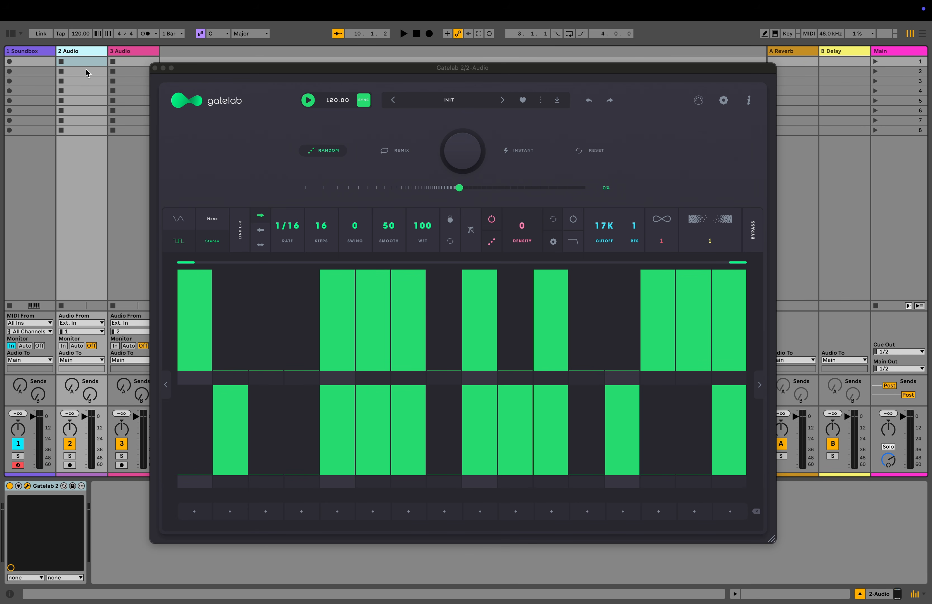
Step: Set the Soundbox track's MIDI input to 2-Audio and open Gatelab's MIDI output settings on the 2 Audio track
{"action": "left_click", "coordinate": [42, 57]}
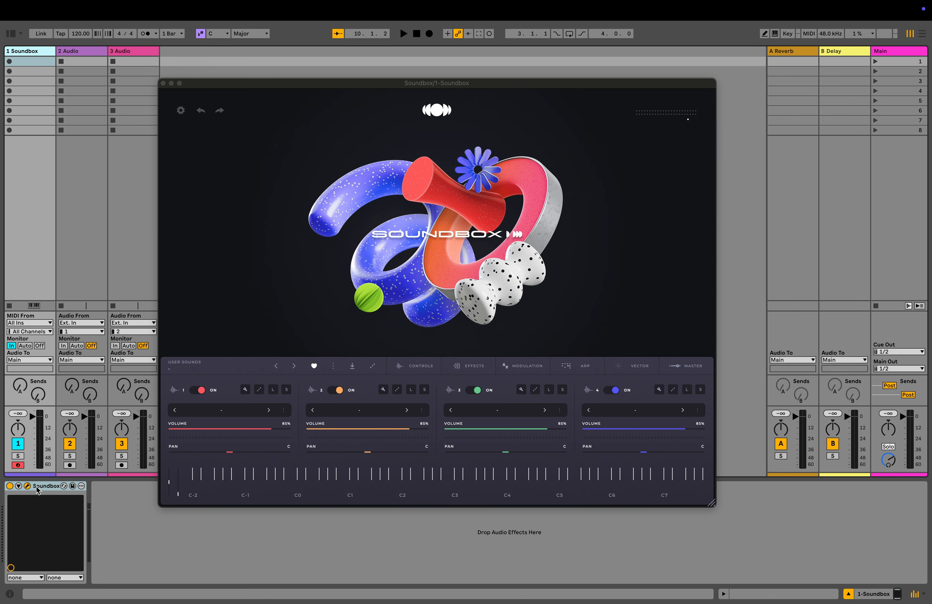
{"action": "left_click", "coordinate": [31, 323]}
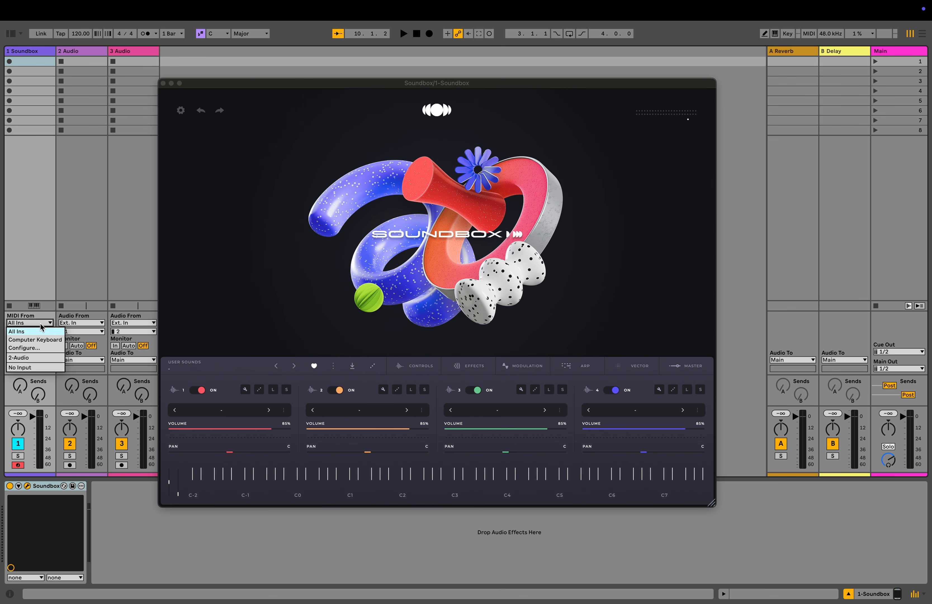
{"action": "left_click", "coordinate": [33, 355]}
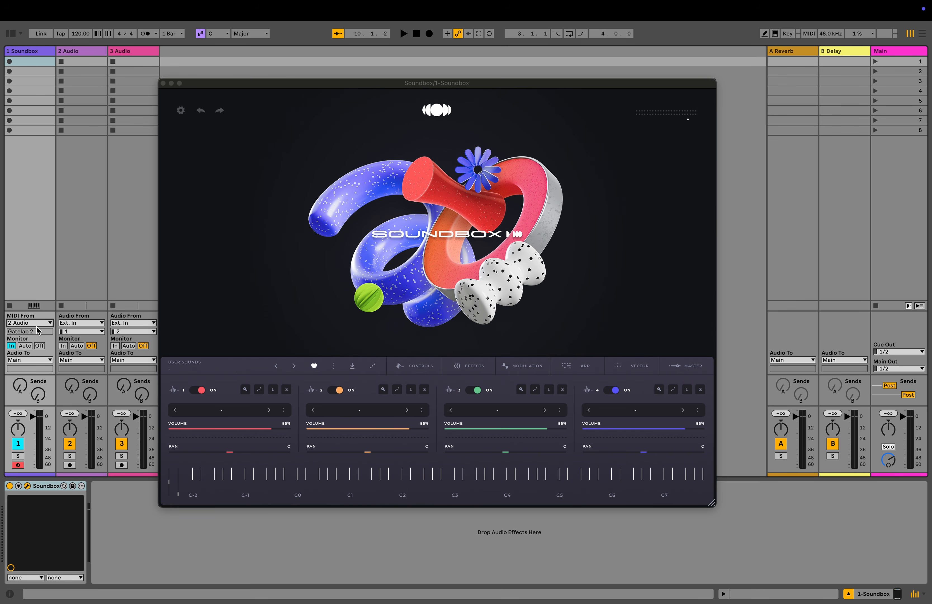
{"action": "left_click", "coordinate": [86, 53]}
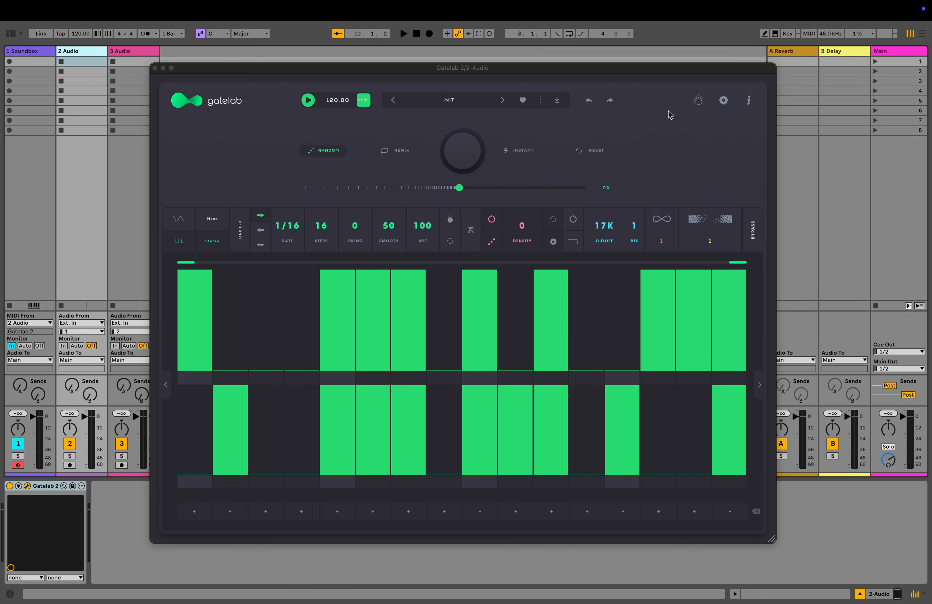
{"action": "left_click", "coordinate": [698, 102]}
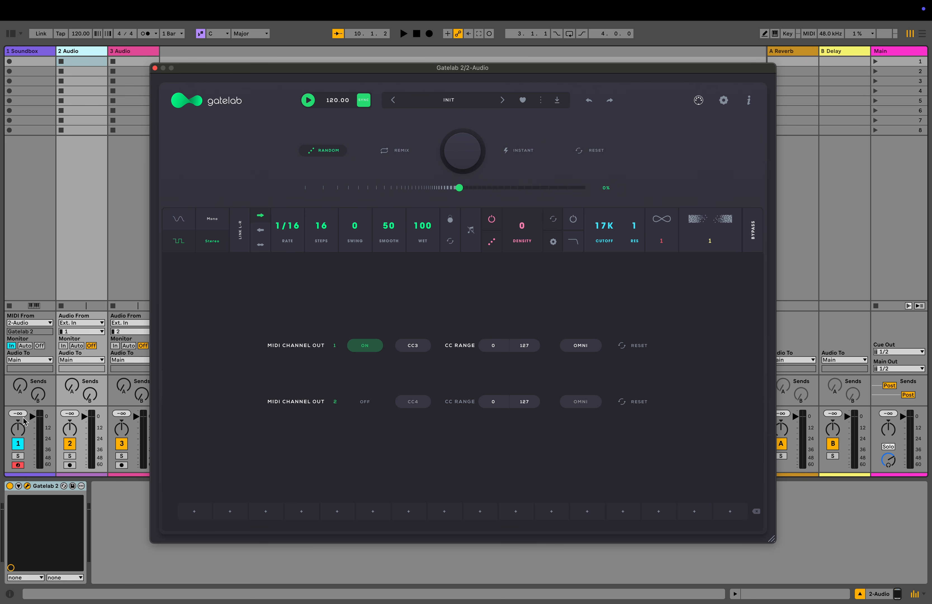
Step: Start MIDI CC learning for the volume of Soundbox's layer 1 and run playback so Gatelab controls it
{"action": "left_click", "coordinate": [40, 50]}
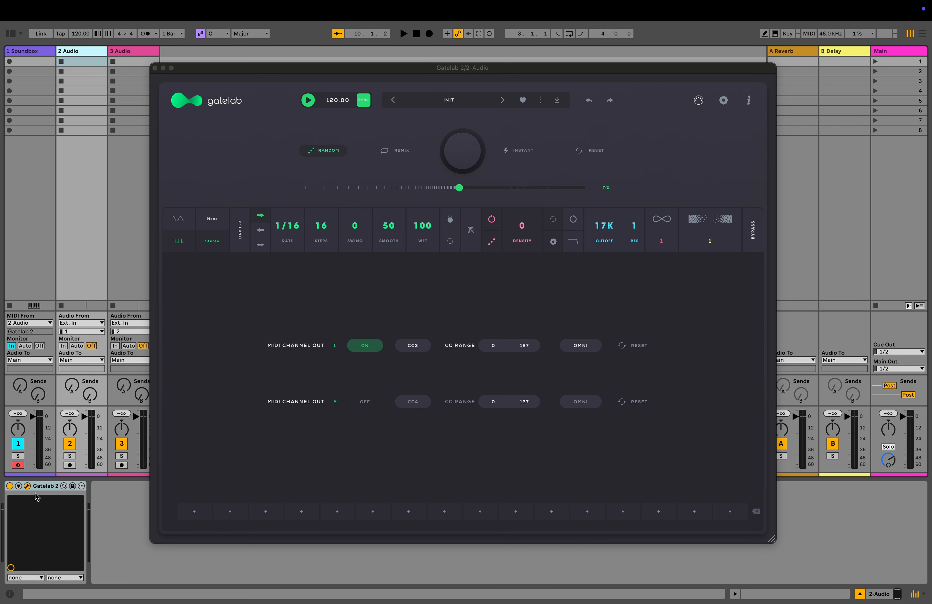
{"action": "left_click", "coordinate": [34, 52]}
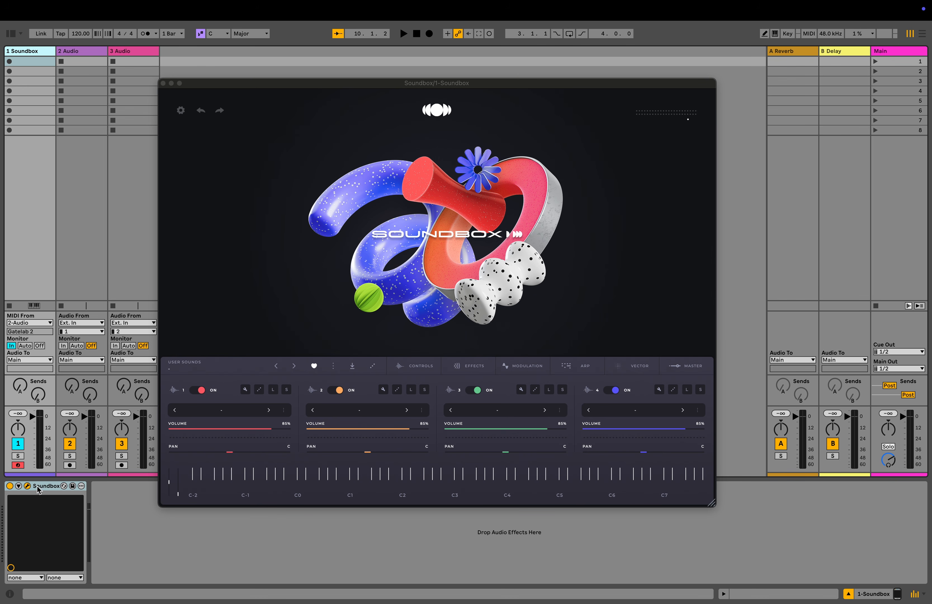
{"action": "left_click", "coordinate": [188, 433]}
{"action": "left_click", "coordinate": [312, 334]}
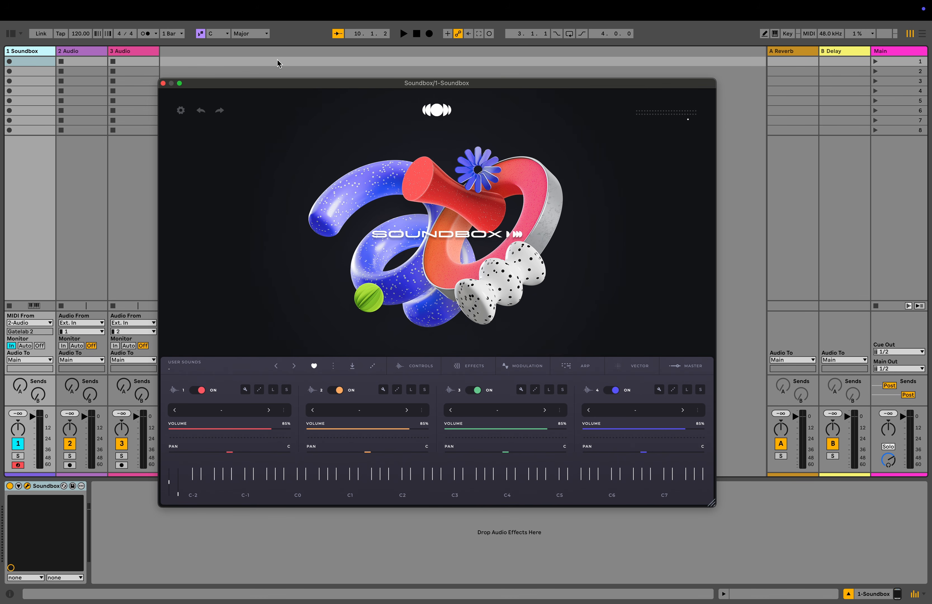
{"action": "left_click", "coordinate": [291, 40]}
{"action": "key", "text": "space"}
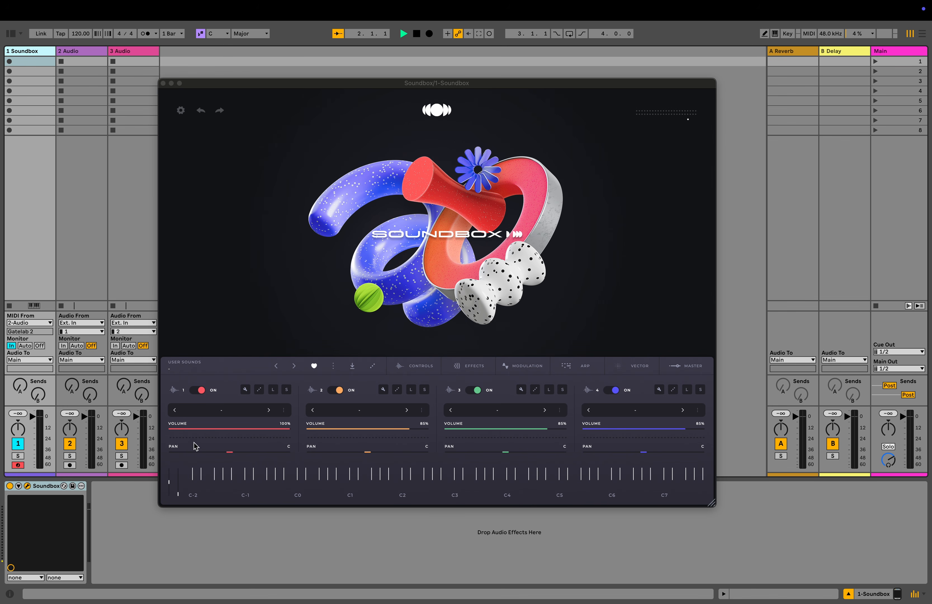
Step: Check the CC numbers available for MIDI channel out 1 in Gatelab's MIDI output settings
{"action": "left_click", "coordinate": [91, 54]}
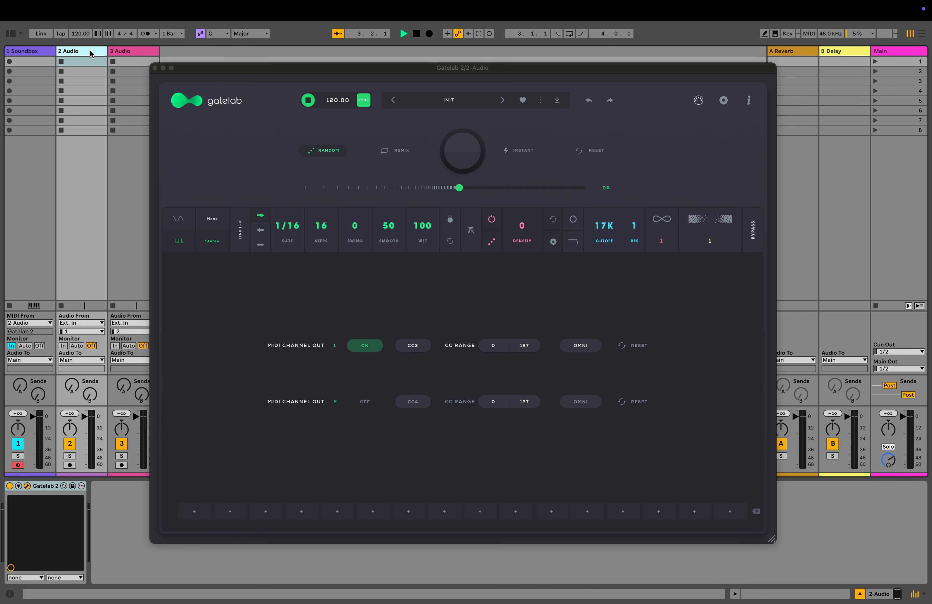
{"action": "left_click", "coordinate": [419, 350]}
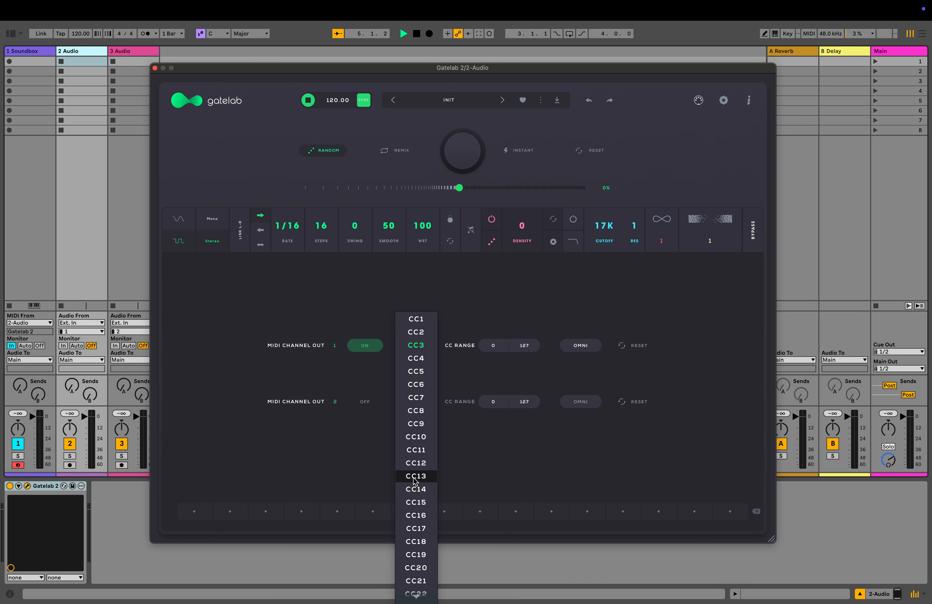
{"action": "left_click", "coordinate": [475, 309]}
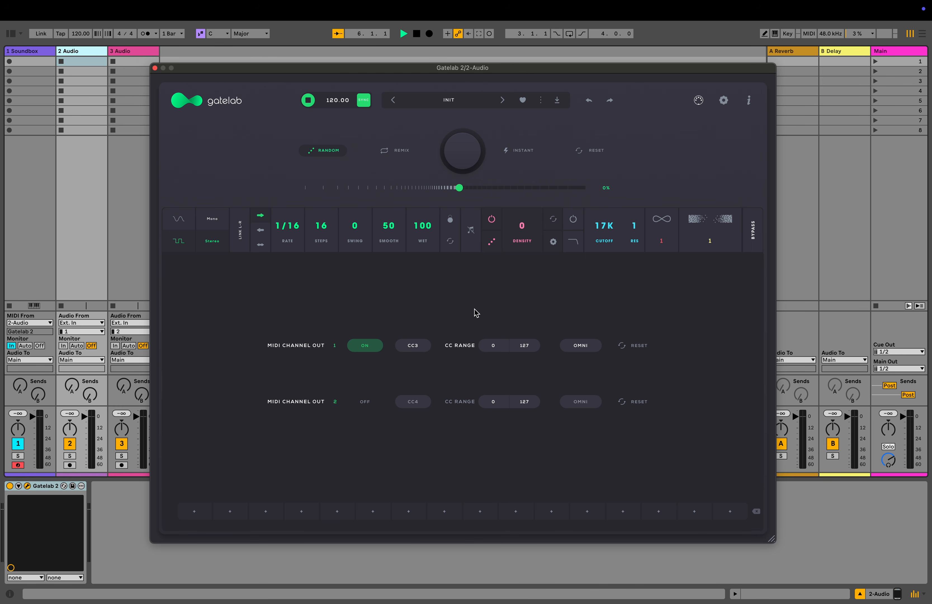
Step: Return from the MIDI output settings to the gate sequence of the 2 Audio track and stop playback
{"action": "left_click", "coordinate": [699, 101]}
{"action": "left_click", "coordinate": [86, 54]}
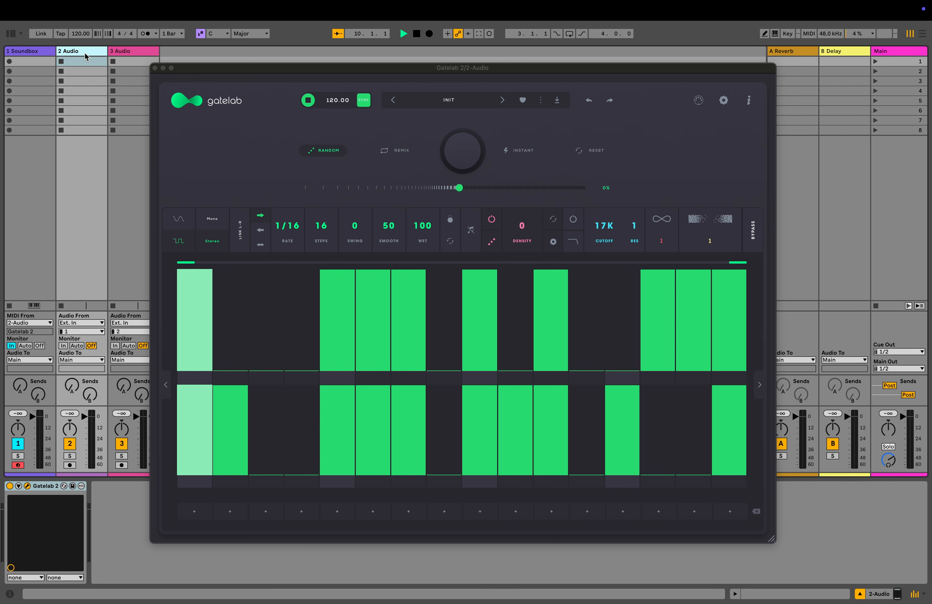
{"action": "key", "text": "space"}
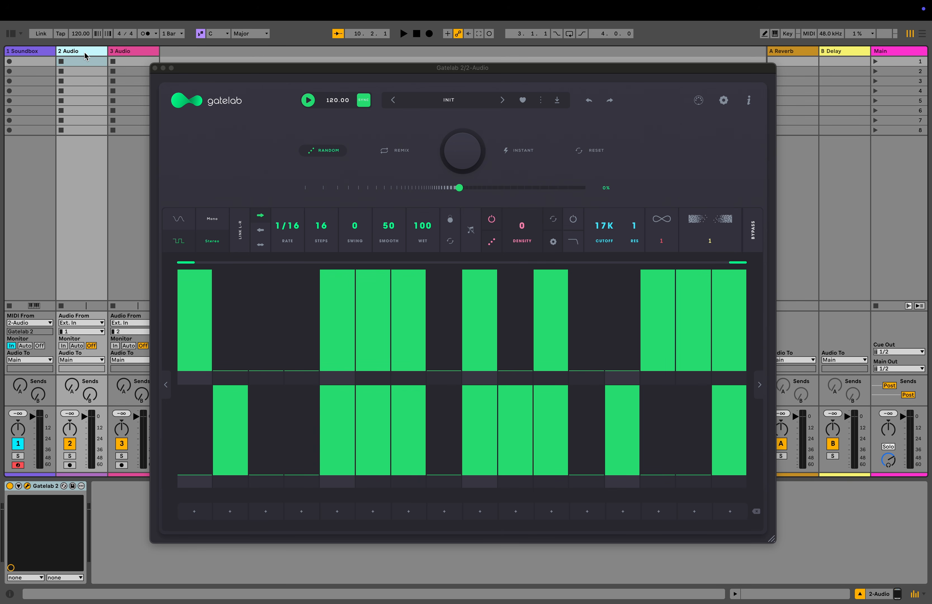